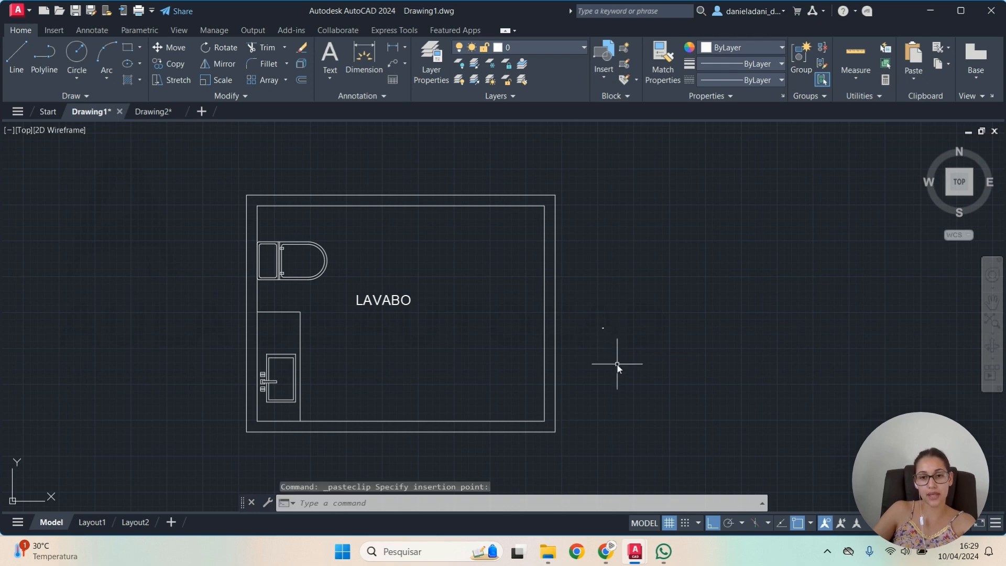
Scale up the tiny pasted double sink outside the room to roughly match the width of the existing washbasin.
{"action": "left_click", "coordinate": [616, 361]}
{"action": "left_click", "coordinate": [590, 313]}
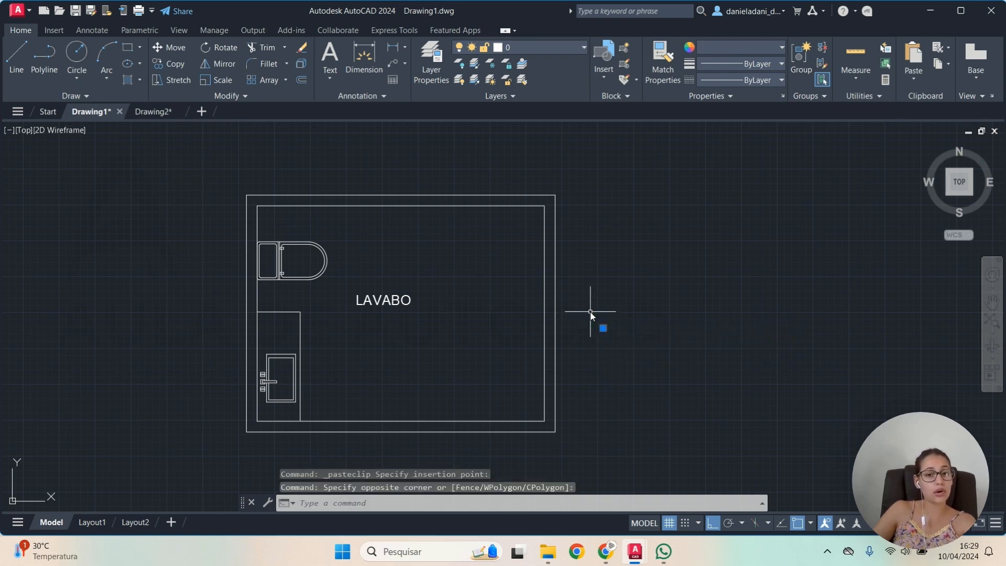
{"action": "type", "text": "s"}
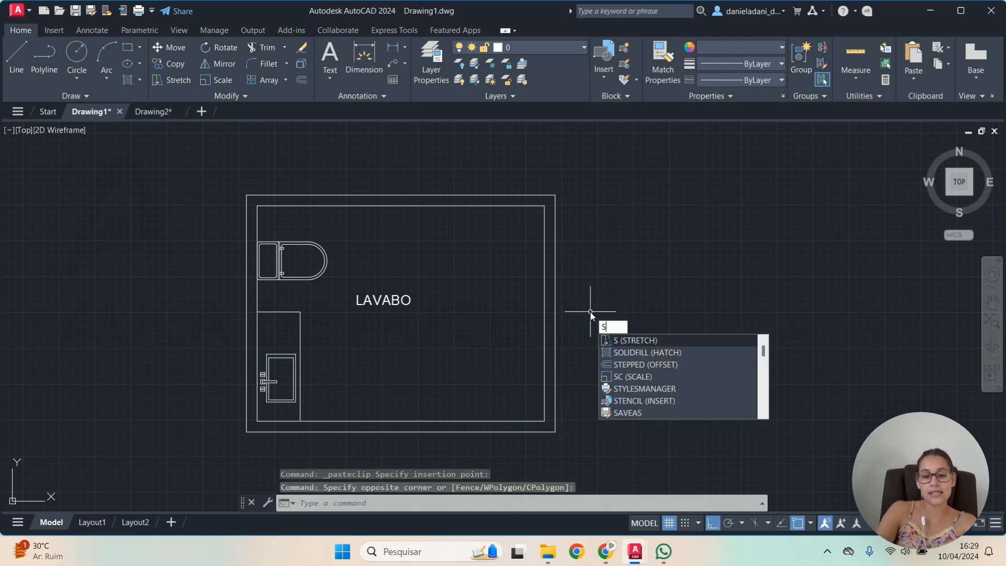
{"action": "key", "text": "Return"}
{"action": "left_click", "coordinate": [603, 329]}
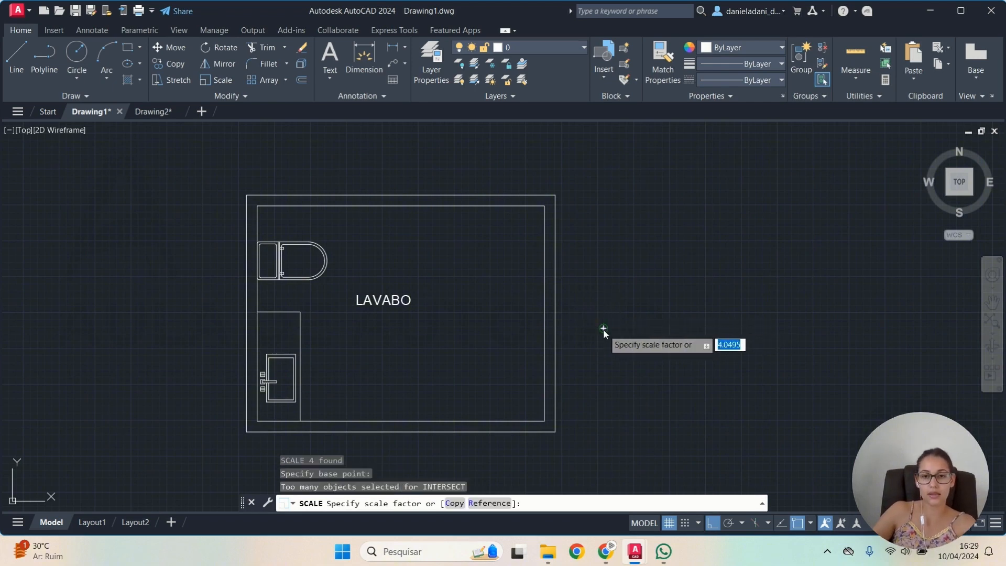
{"action": "left_click", "coordinate": [635, 324]}
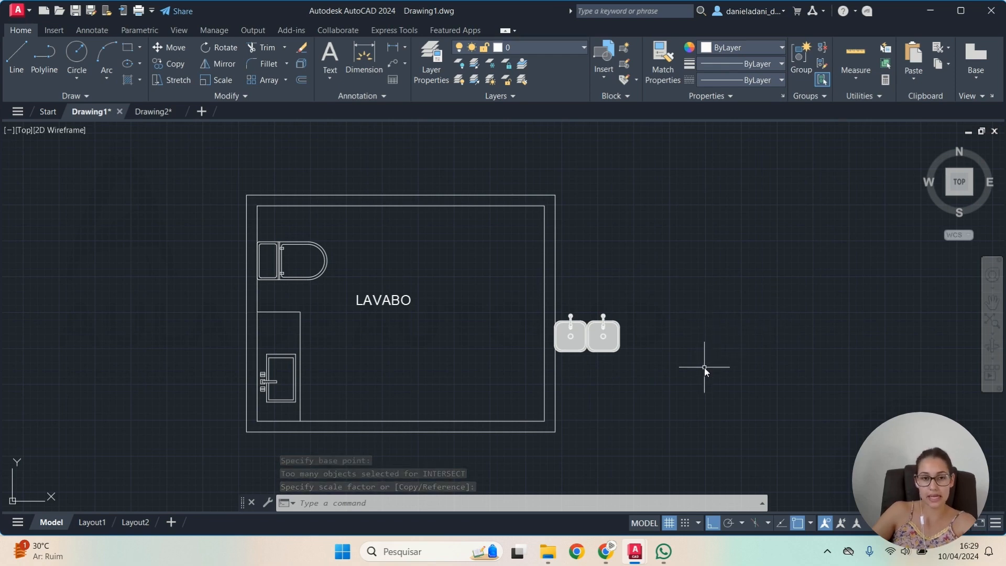
Delete the old rectangular washbasin and its faucet from the countertop.
{"action": "left_click", "coordinate": [278, 410]}
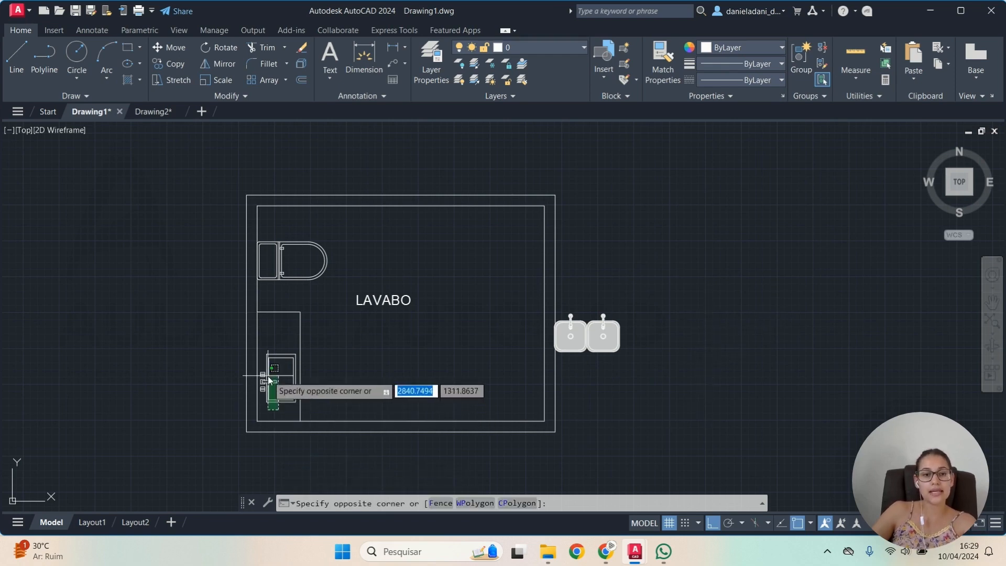
{"action": "left_click", "coordinate": [268, 381]}
{"action": "scroll", "coordinate": [278, 391], "scroll_direction": "up", "scroll_amount": 4}
{"action": "left_click", "coordinate": [279, 370]}
{"action": "left_click", "coordinate": [218, 328]}
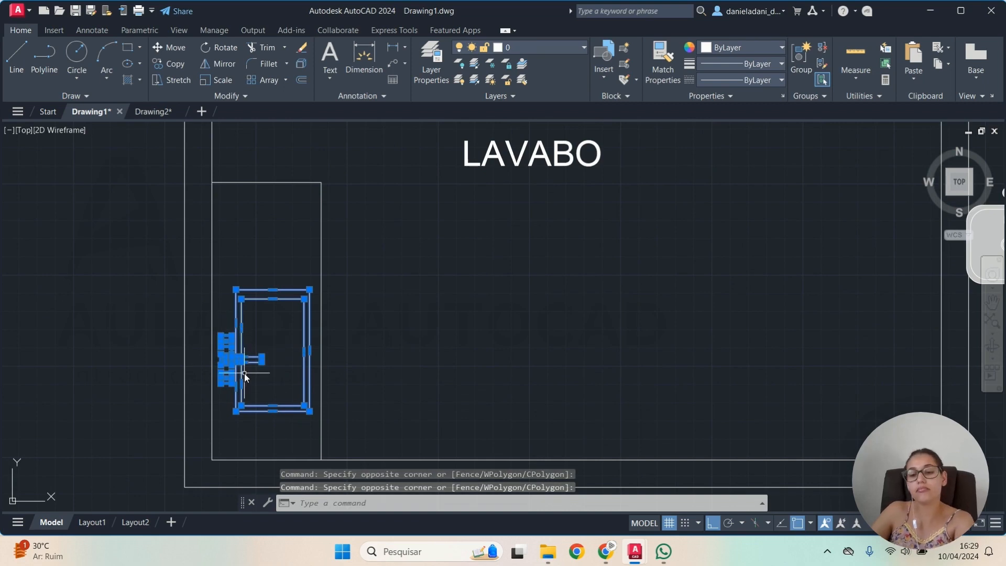
{"action": "key", "text": "Delete"}
Rotate the double sink outside the room 90 degrees counterclockwise so its faucets point toward the room.
{"action": "scroll", "coordinate": [244, 373], "scroll_direction": "down", "scroll_amount": 1}
{"action": "middle_click_drag", "start_coordinate": [765, 382], "coordinate": [706, 382]}
{"action": "left_click", "coordinate": [778, 361]}
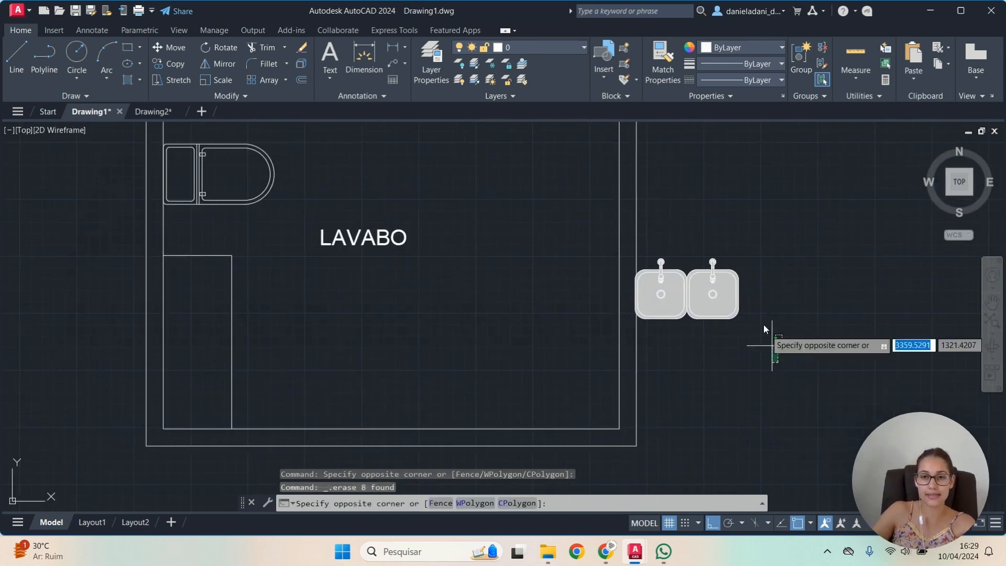
{"action": "left_click", "coordinate": [657, 225]}
{"action": "type", "text": "ro"}
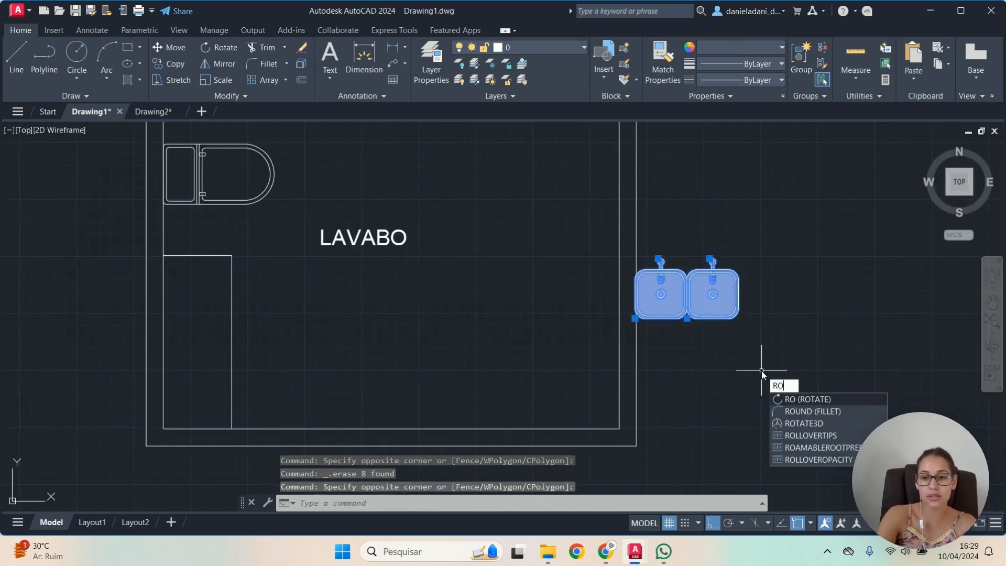
{"action": "key", "text": "Return"}
{"action": "left_click", "coordinate": [712, 317]}
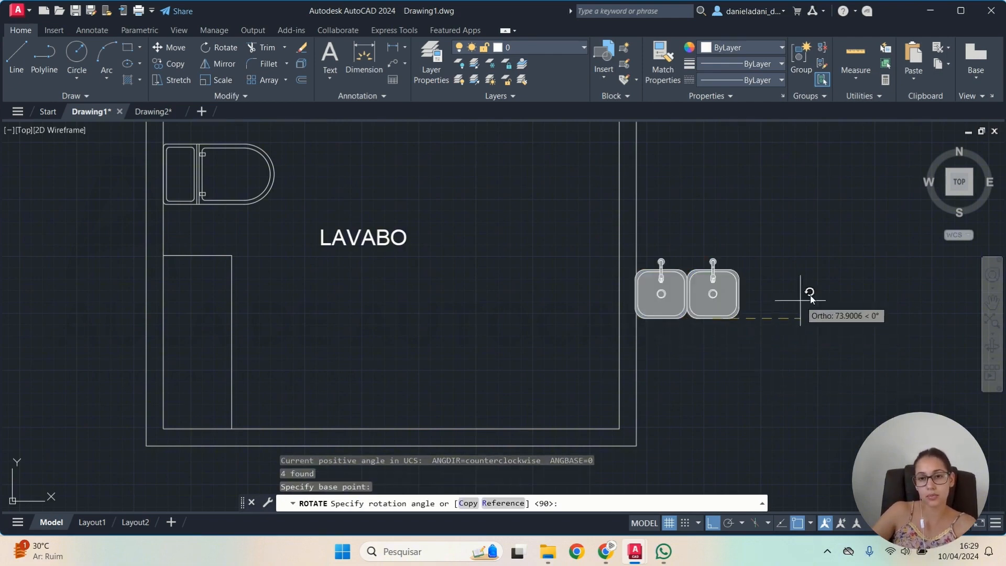
{"action": "left_click", "coordinate": [790, 187]}
Move the rotated double sink straight across onto the countertop, with its faucets beside the wall.
{"action": "left_click", "coordinate": [786, 404]}
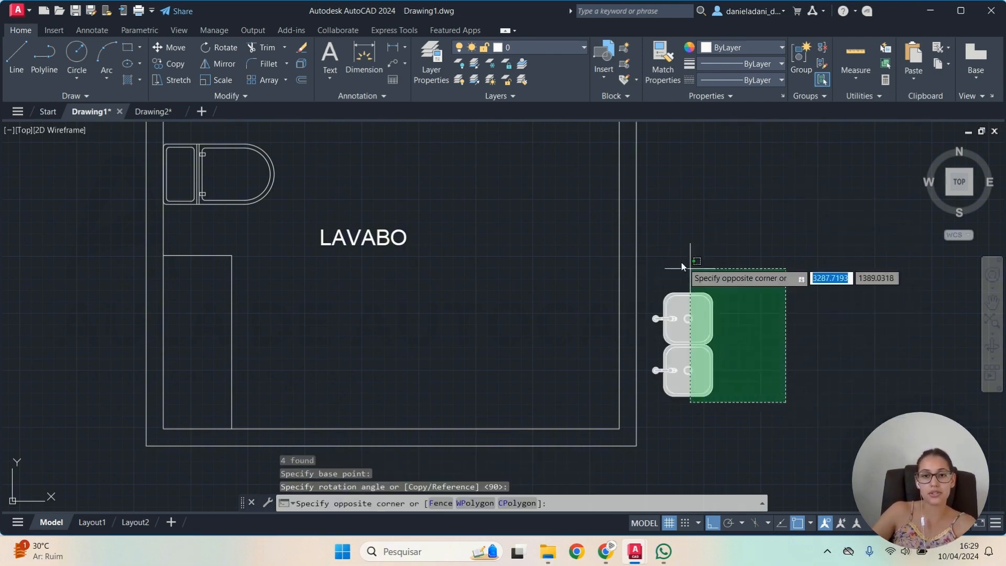
{"action": "left_click", "coordinate": [620, 228]}
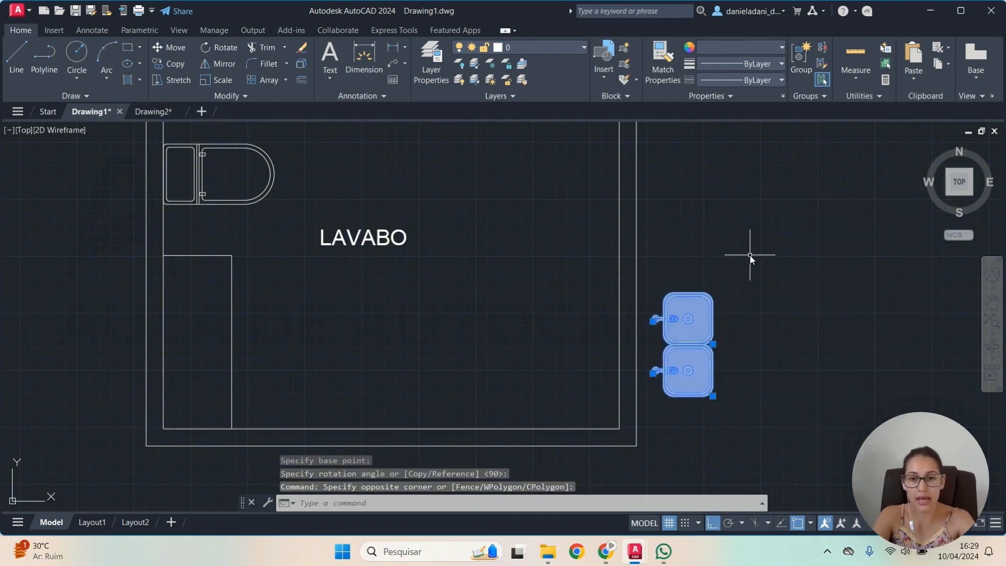
{"action": "type", "text": "m"}
{"action": "key", "text": "Return"}
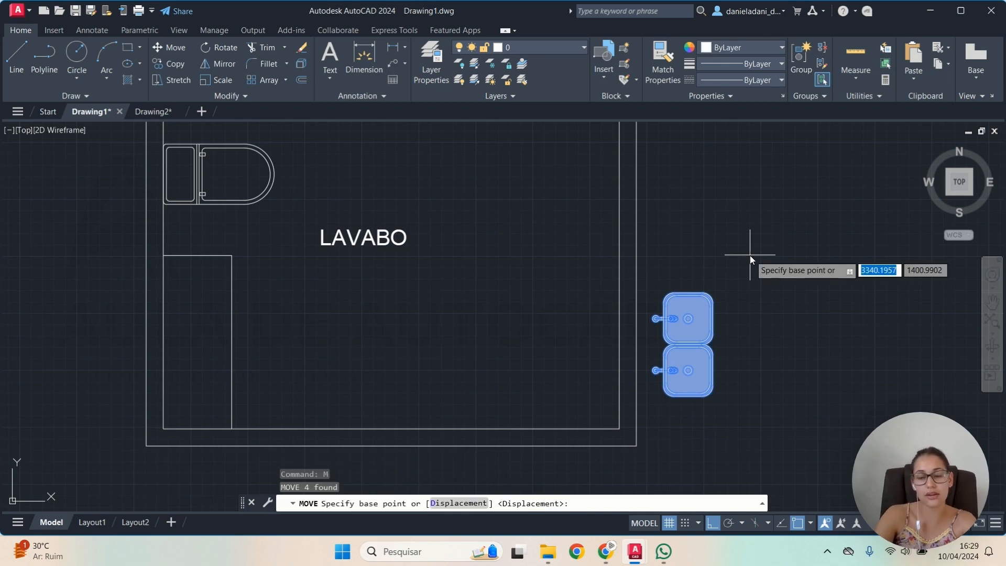
{"action": "left_click", "coordinate": [731, 328]}
{"action": "scroll", "coordinate": [262, 347], "scroll_direction": "up", "scroll_amount": 4}
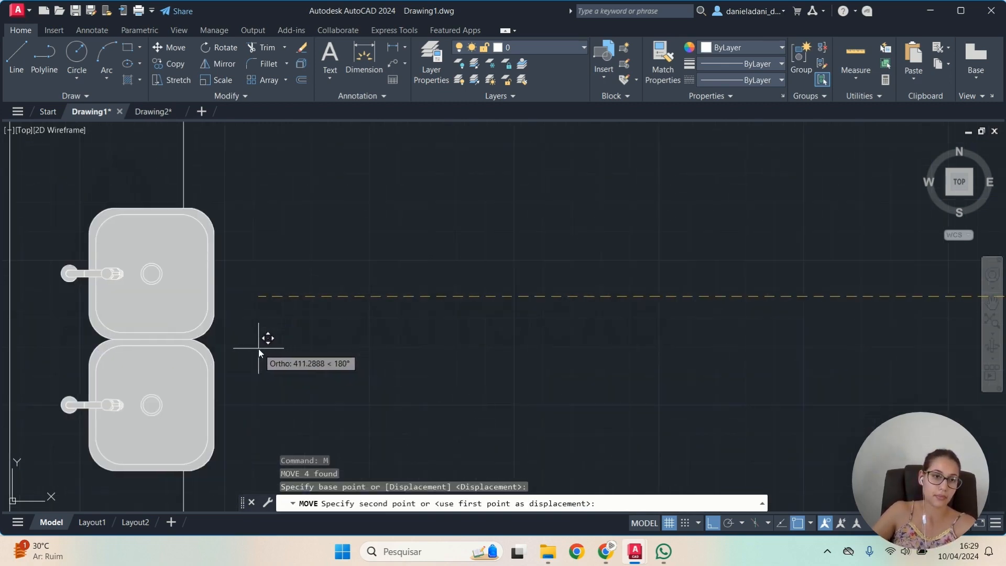
{"action": "middle_click_drag", "start_coordinate": [245, 348], "coordinate": [375, 323]}
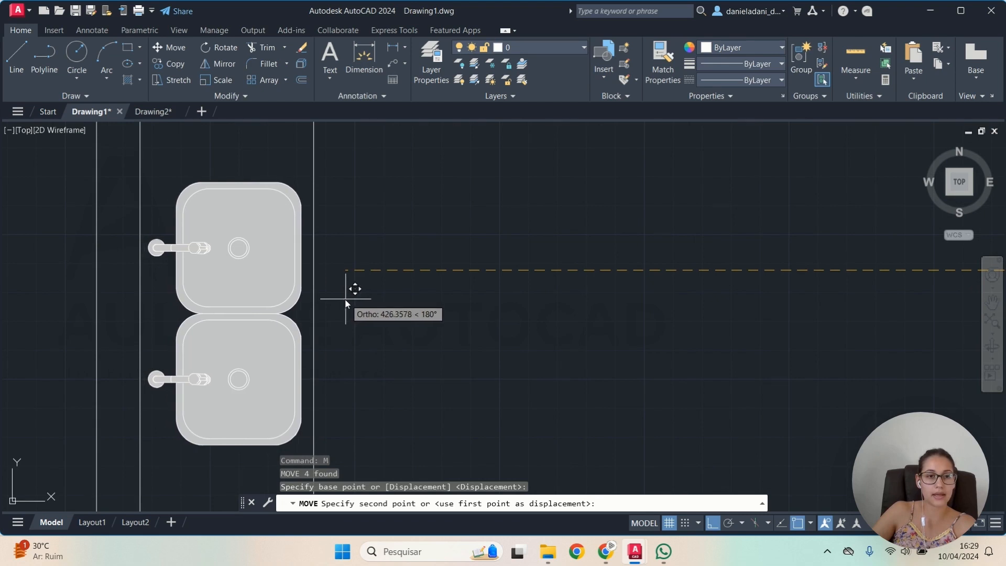
{"action": "left_click", "coordinate": [346, 303]}
{"action": "scroll", "coordinate": [351, 324], "scroll_direction": "down", "scroll_amount": 4}
{"action": "mouse_move", "coordinate": [491, 355]}
{"action": "middle_mouse_down"}
{"action": "mouse_move", "coordinate": [492, 395]}
{"action": "mouse_move", "coordinate": [540, 358]}
{"action": "mouse_move", "coordinate": [512, 400]}
{"action": "middle_mouse_up"}
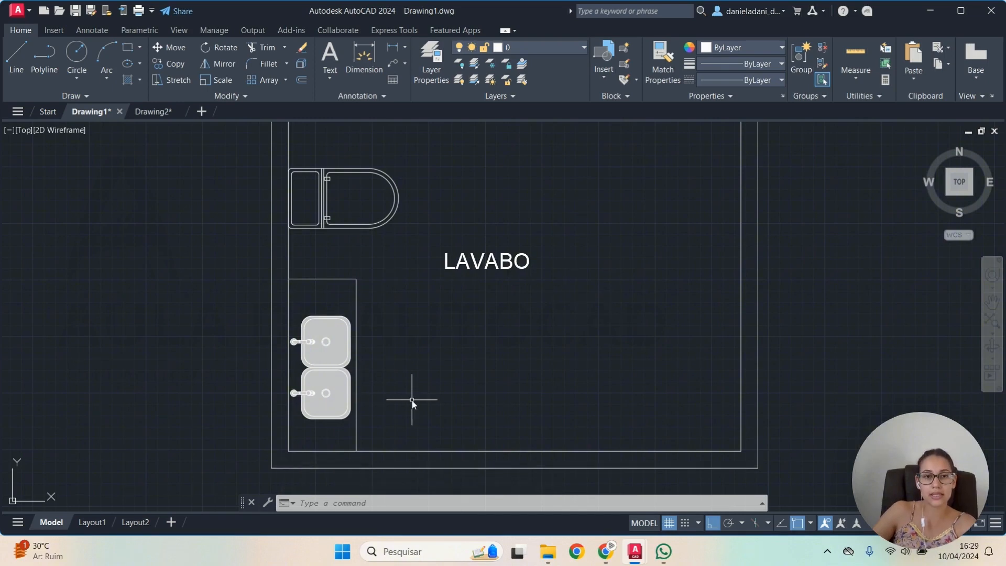
Open the lower basin's block in the Block Editor and erase its solid fill.
{"action": "mouse_move", "coordinate": [405, 373]}
{"action": "middle_mouse_down"}
{"action": "mouse_move", "coordinate": [400, 366]}
{"action": "mouse_move", "coordinate": [393, 389]}
{"action": "middle_mouse_up"}
{"action": "scroll", "coordinate": [313, 407], "scroll_direction": "up", "scroll_amount": 3}
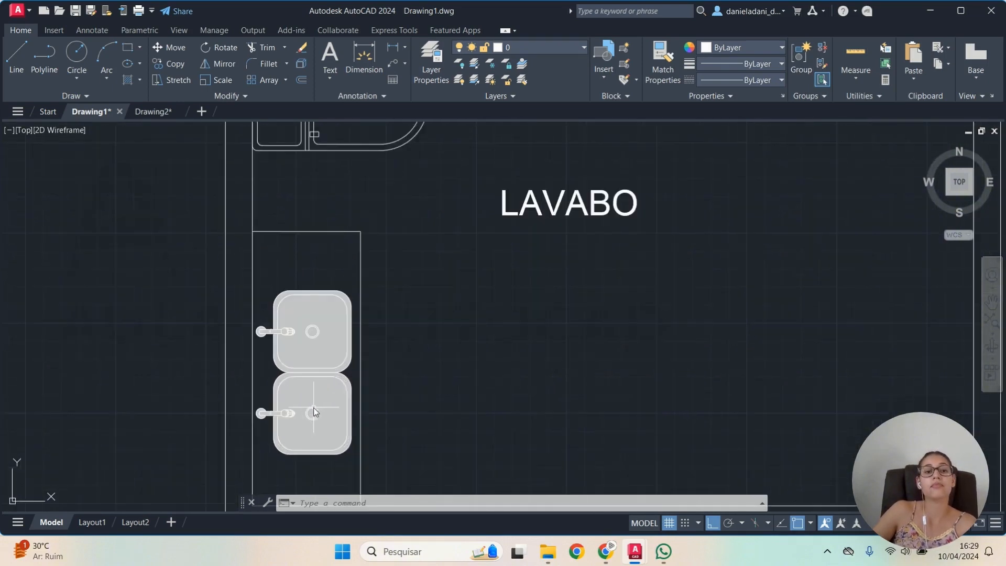
{"action": "left_click", "coordinate": [318, 377]}
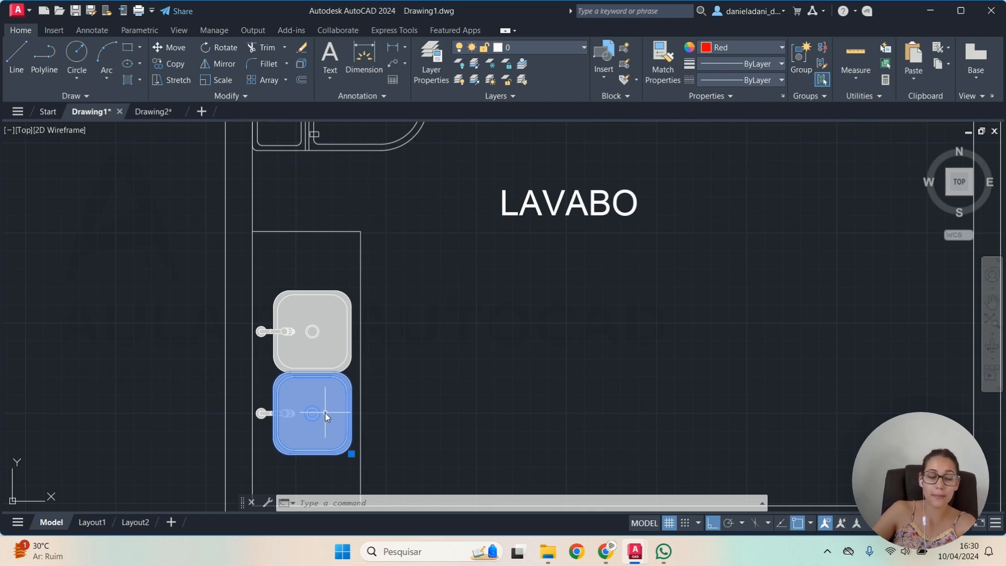
{"action": "right_click", "coordinate": [325, 412]}
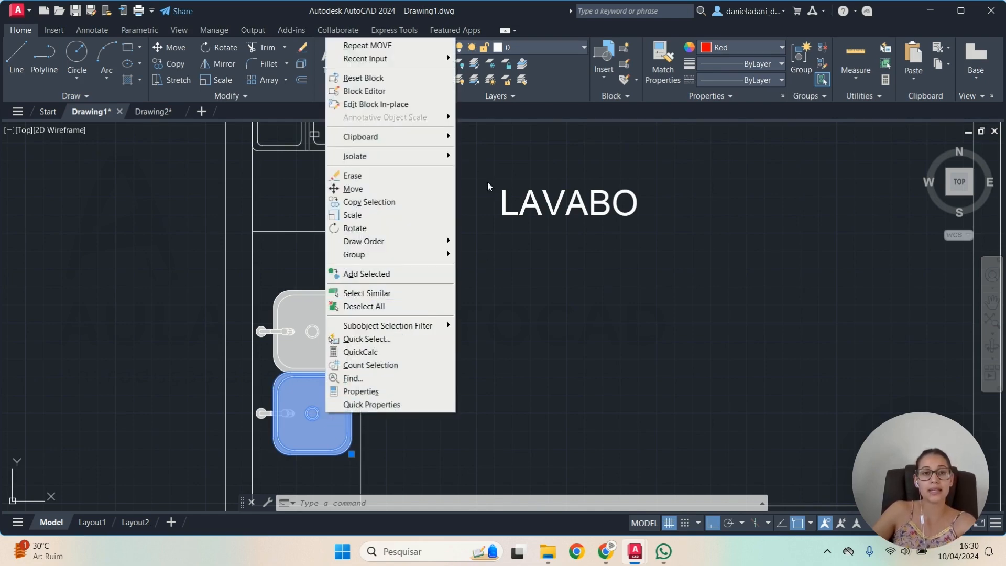
{"action": "left_click", "coordinate": [414, 98]}
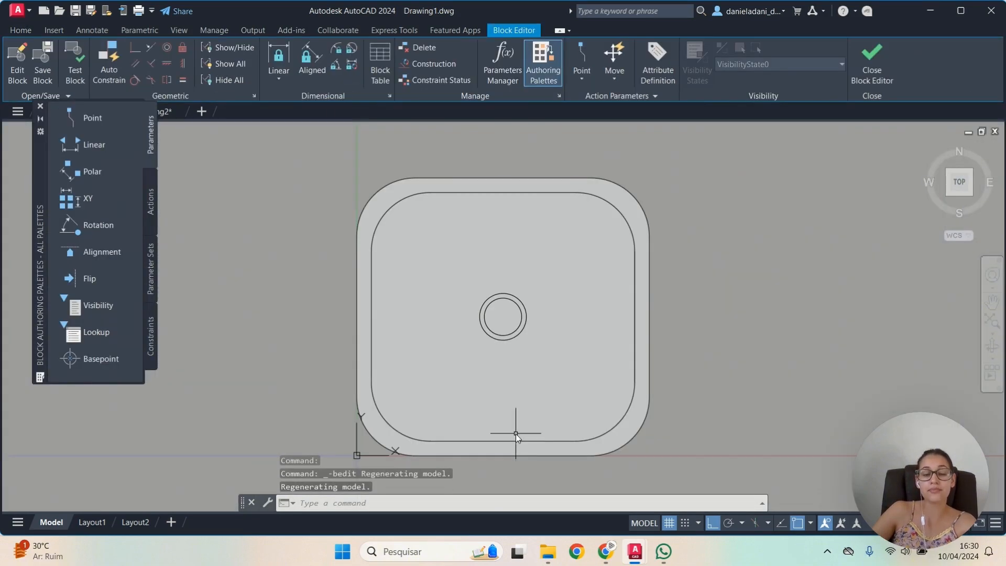
{"action": "left_click", "coordinate": [518, 378]}
{"action": "key", "text": "Delete"}
Copy the two concentric drain circles to either side of, above and below the original inside the basin.
{"action": "left_click", "coordinate": [542, 360]}
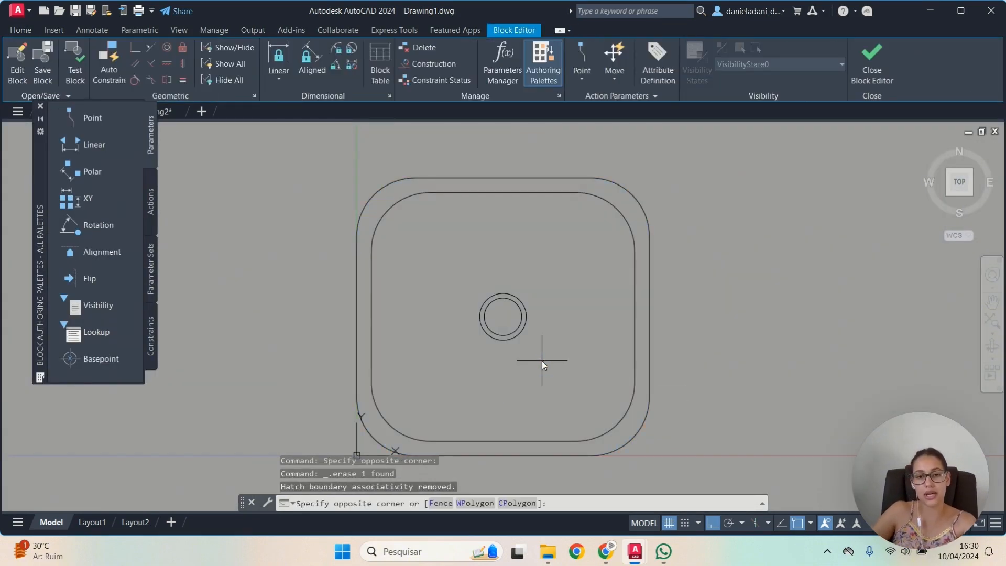
{"action": "left_click", "coordinate": [442, 291]}
{"action": "type", "text": "co"}
{"action": "key", "text": "Return"}
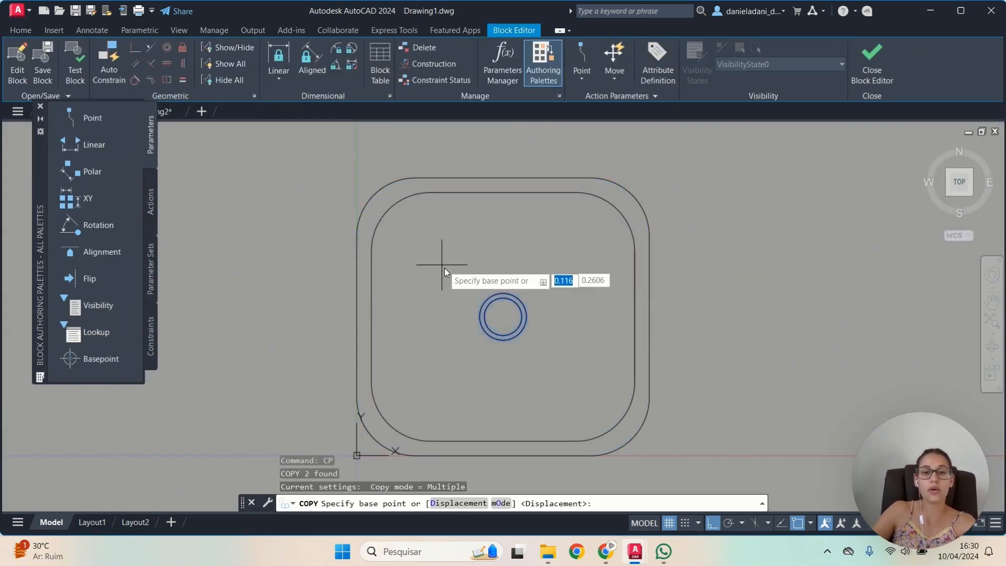
{"action": "left_click", "coordinate": [488, 370]}
{"action": "left_click", "coordinate": [555, 375]}
{"action": "left_click", "coordinate": [412, 370]}
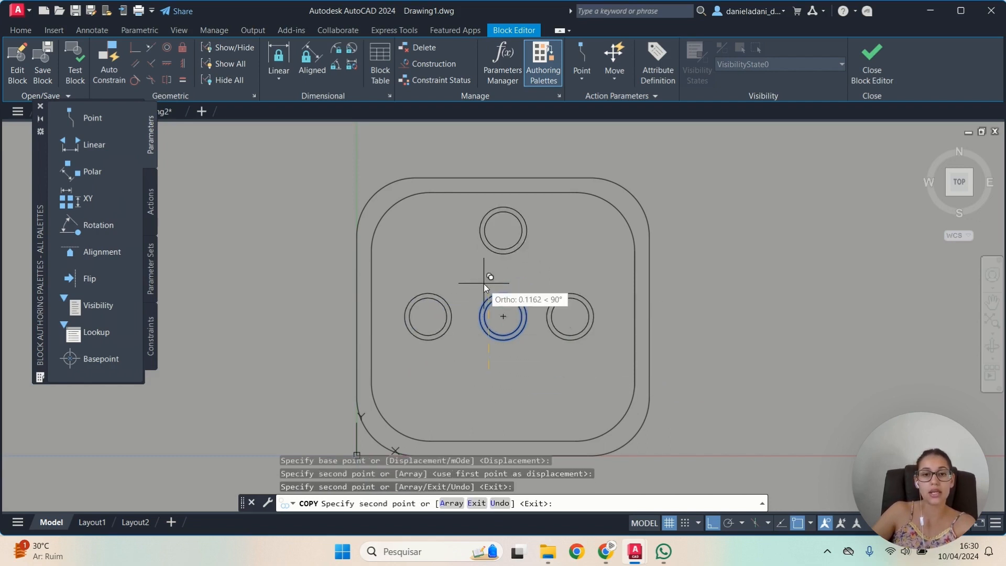
{"action": "left_click", "coordinate": [482, 287]}
{"action": "left_click", "coordinate": [483, 440]}
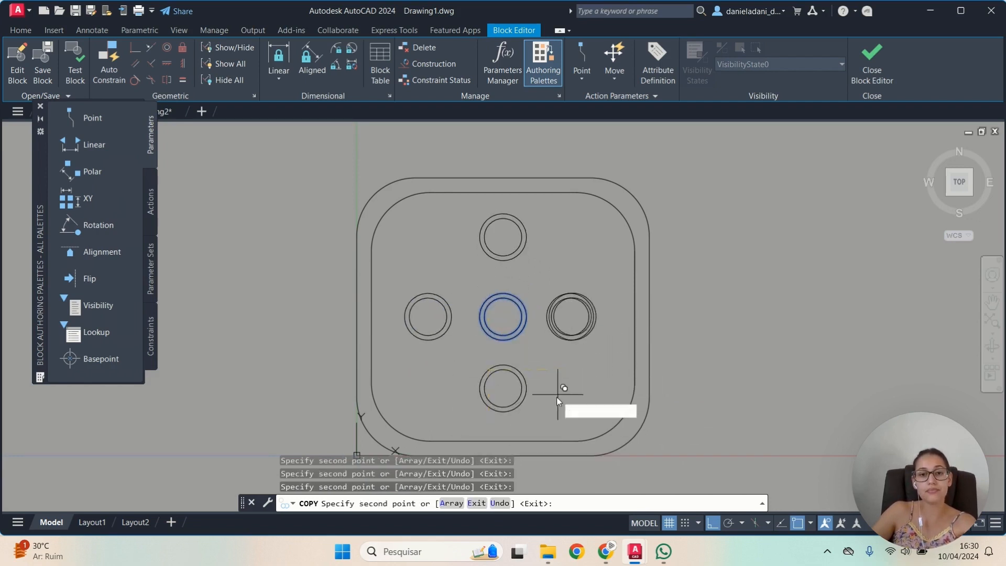
{"action": "key", "text": "Escape"}
Close the Block Editor and save the changes to the basin block.
{"action": "mouse_move", "coordinate": [602, 403]}
{"action": "middle_mouse_down"}
{"action": "mouse_move", "coordinate": [597, 372]}
{"action": "mouse_move", "coordinate": [613, 390]}
{"action": "middle_mouse_up"}
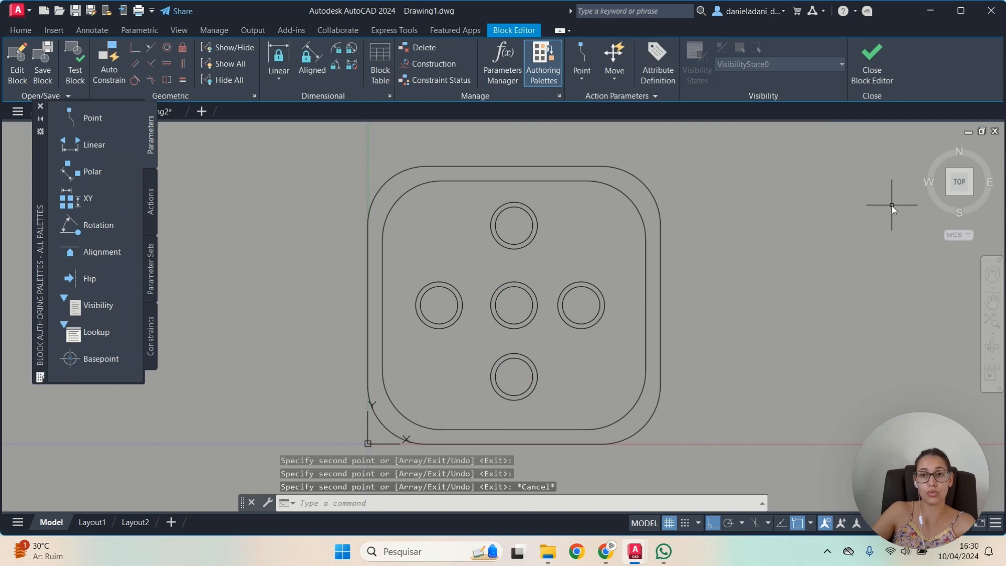
{"action": "left_click", "coordinate": [865, 74]}
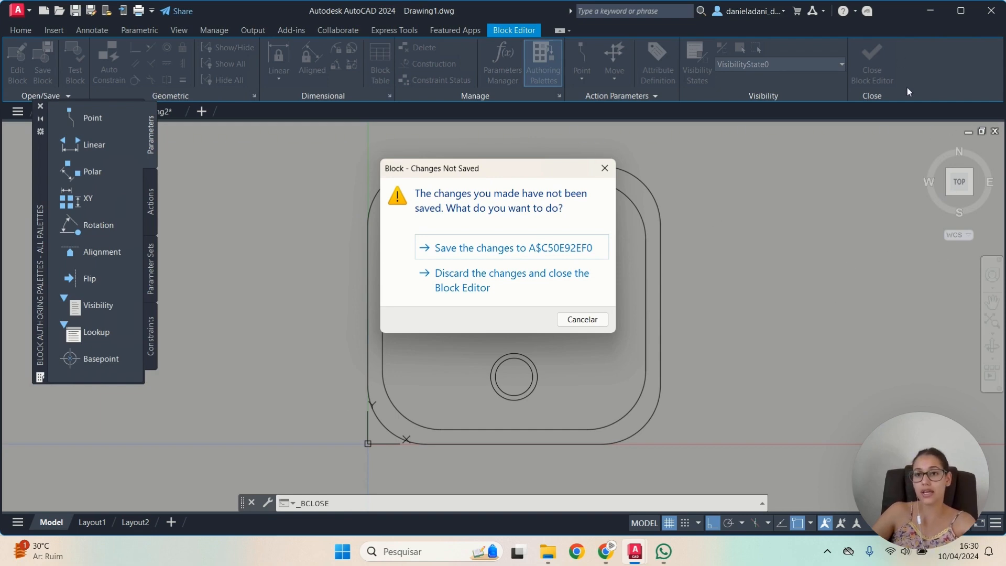
{"action": "left_click", "coordinate": [456, 249]}
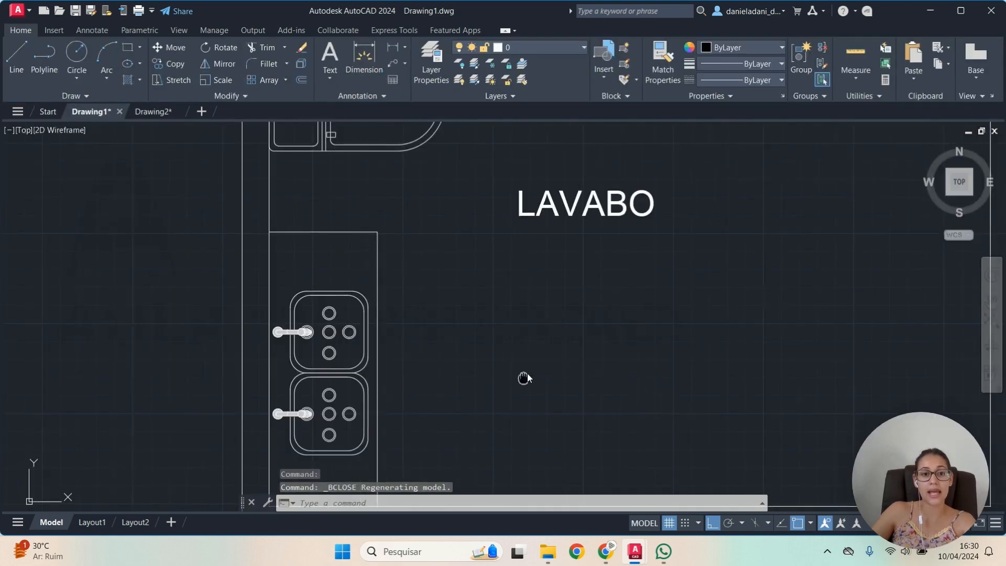
Examine both basins on the countertop to compare how the block edit applies to each copy.
{"action": "middle_click_drag", "start_coordinate": [524, 380], "coordinate": [586, 307]}
{"action": "left_click", "coordinate": [399, 204]}
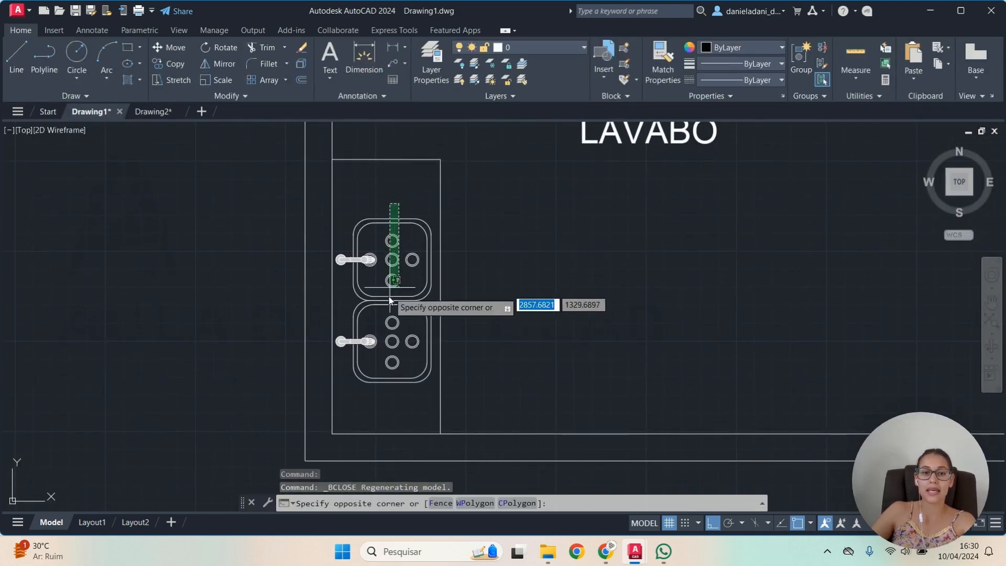
{"action": "left_click", "coordinate": [387, 410]}
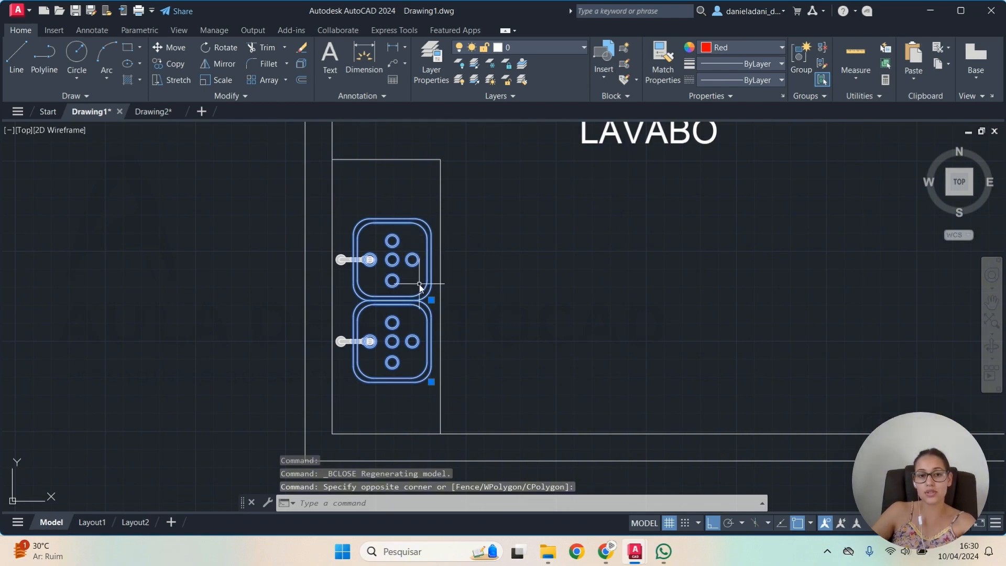
{"action": "key", "text": "Escape"}
{"action": "left_click", "coordinate": [420, 270]}
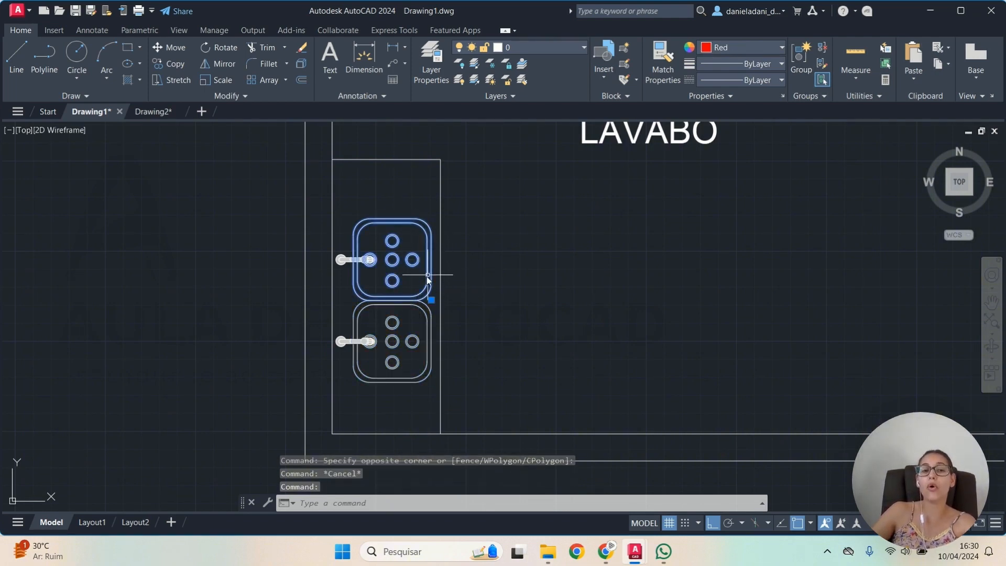
{"action": "middle_click_drag", "start_coordinate": [516, 265], "coordinate": [478, 320]}
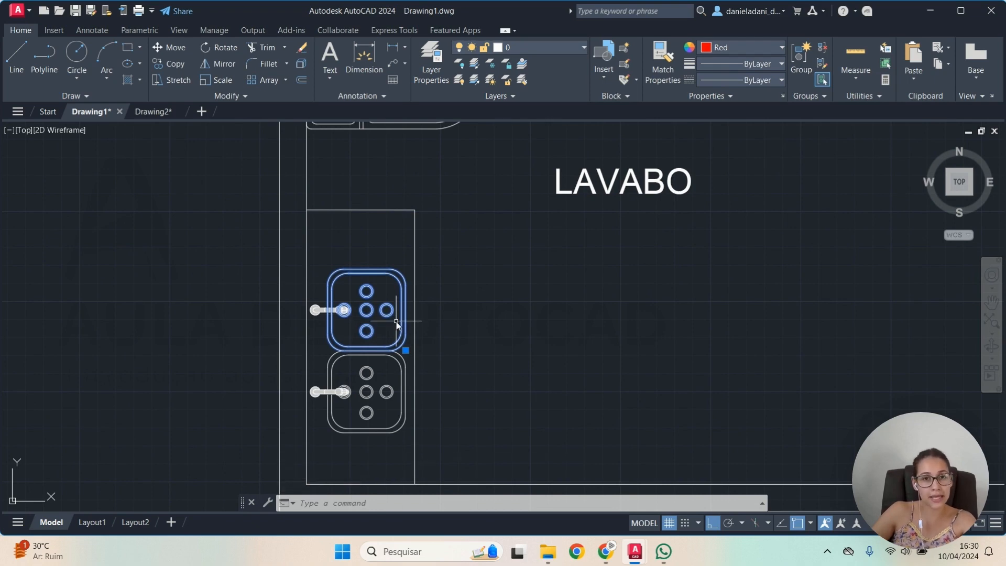
{"action": "scroll", "coordinate": [397, 325], "scroll_direction": "down", "scroll_amount": 2}
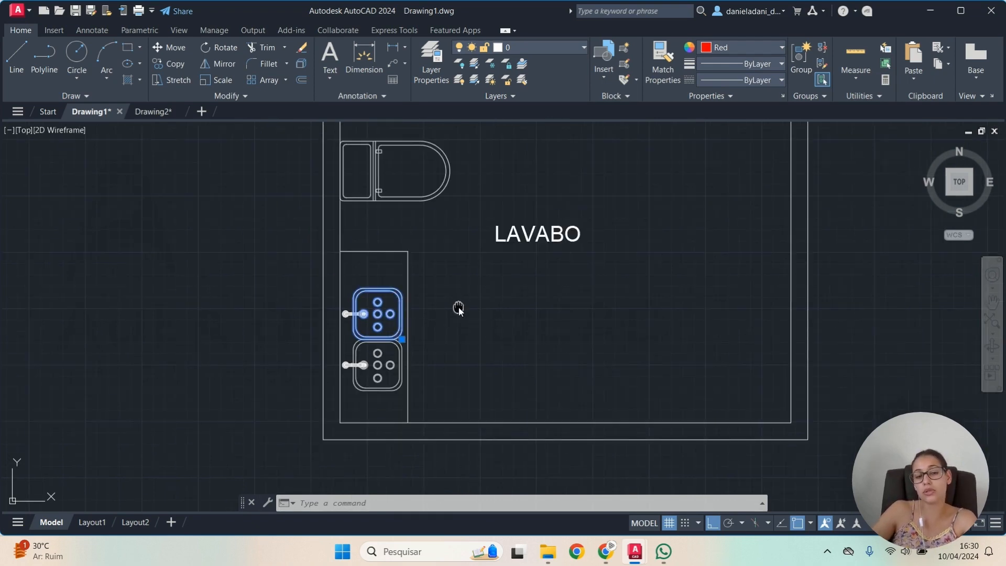
{"action": "middle_click_drag", "start_coordinate": [459, 309], "coordinate": [450, 331]}
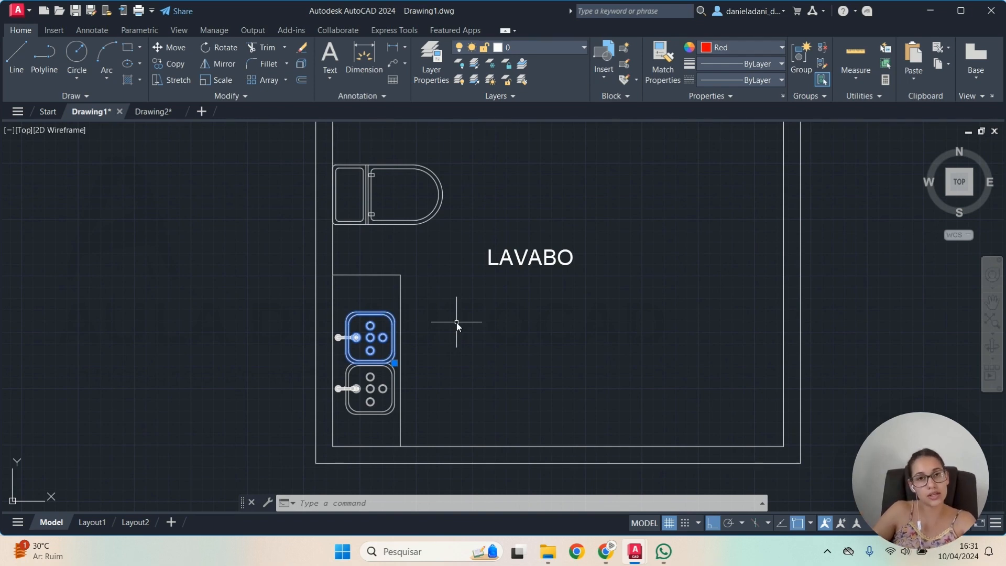
{"action": "middle_click_drag", "start_coordinate": [443, 317], "coordinate": [428, 345]}
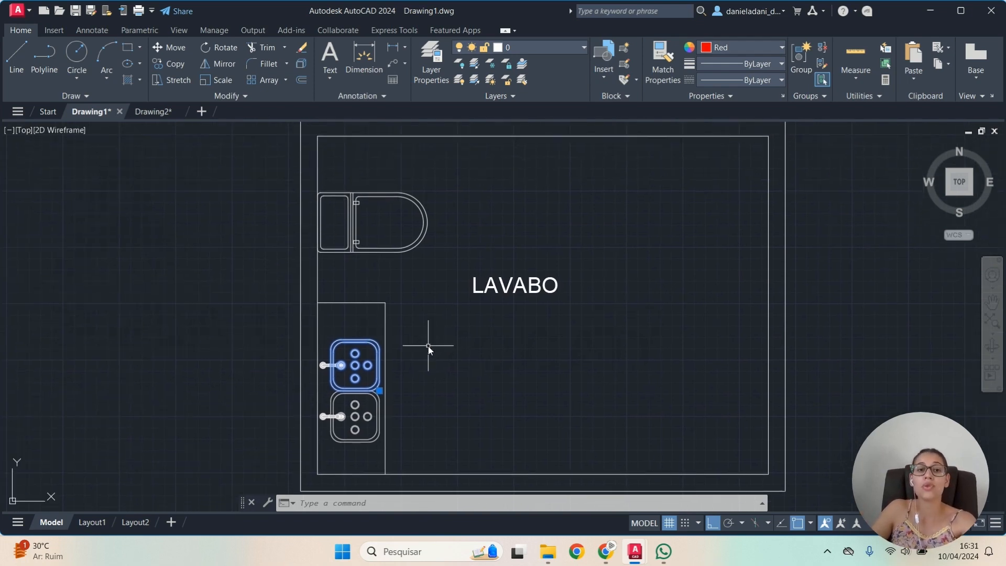
{"action": "key", "text": "Escape"}
Examine the toilet's separate objects by selecting partial and full areas of the fixture, and clear the selection.
{"action": "middle_click_drag", "start_coordinate": [431, 291], "coordinate": [439, 330]}
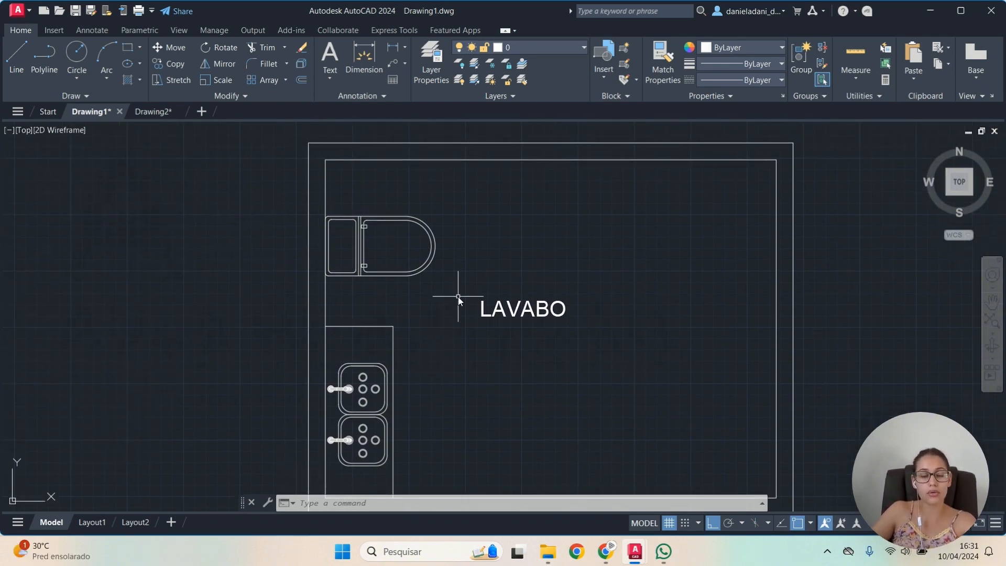
{"action": "left_click", "coordinate": [469, 285]}
{"action": "left_click", "coordinate": [348, 197]}
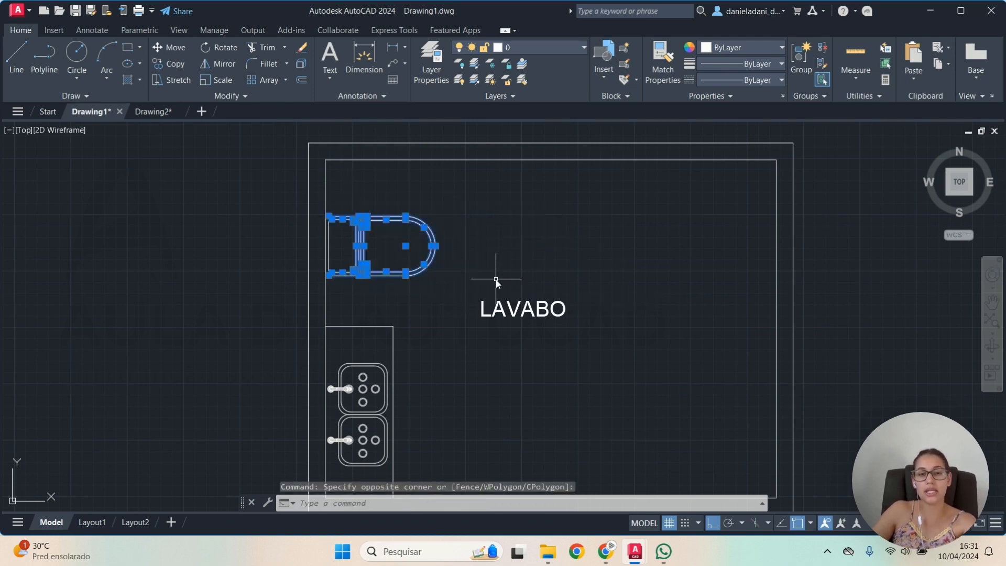
{"action": "key", "text": "Escape"}
{"action": "left_click", "coordinate": [485, 288]}
{"action": "left_click", "coordinate": [403, 208]}
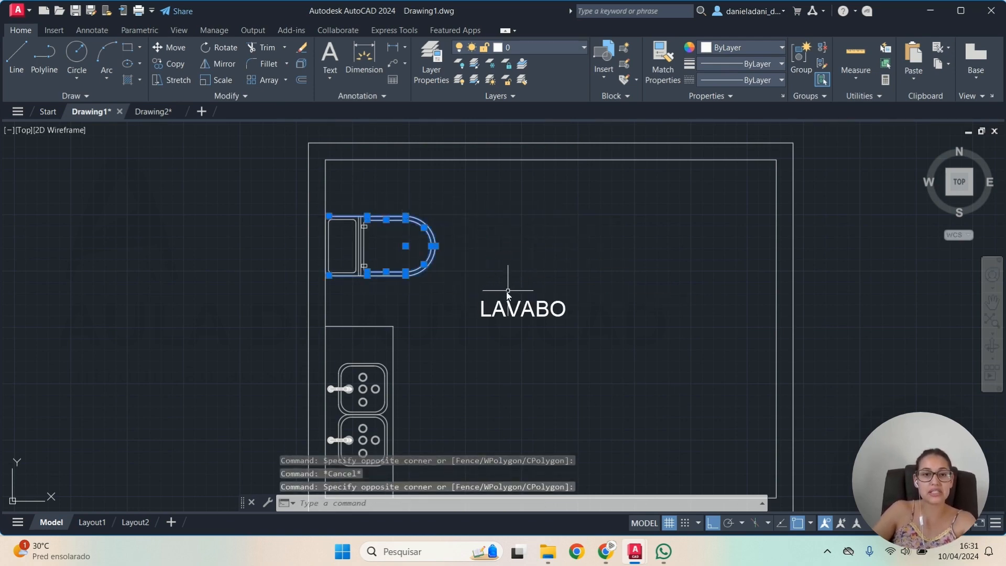
{"action": "left_click", "coordinate": [495, 291]}
{"action": "left_click", "coordinate": [350, 209]}
{"action": "left_click", "coordinate": [480, 296]}
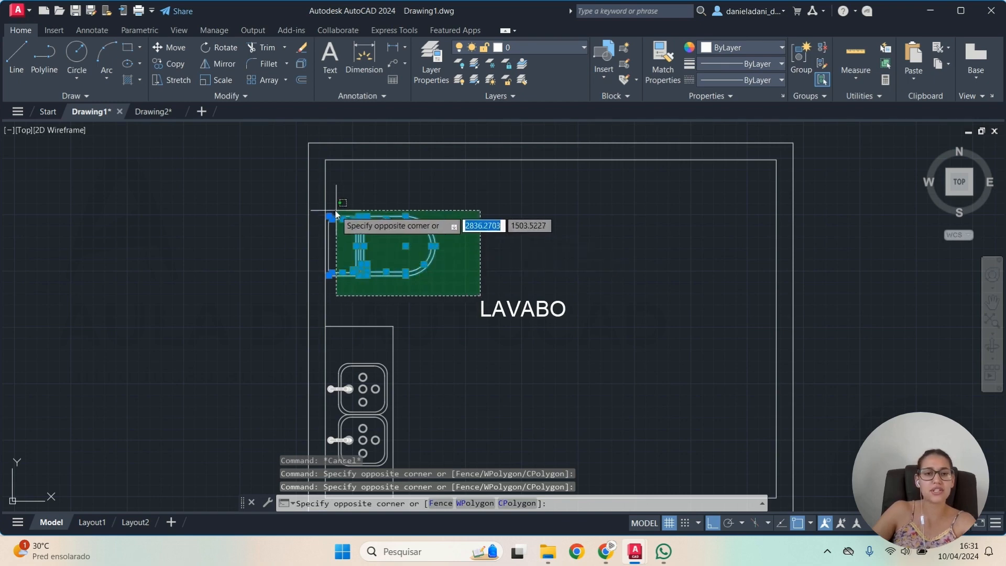
{"action": "left_click", "coordinate": [321, 212]}
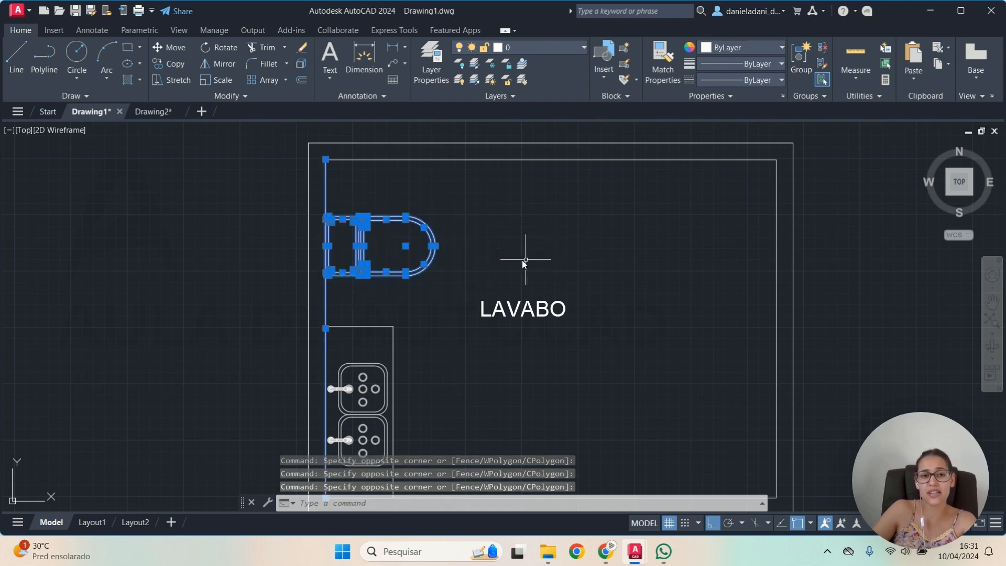
{"action": "key", "text": "Escape"}
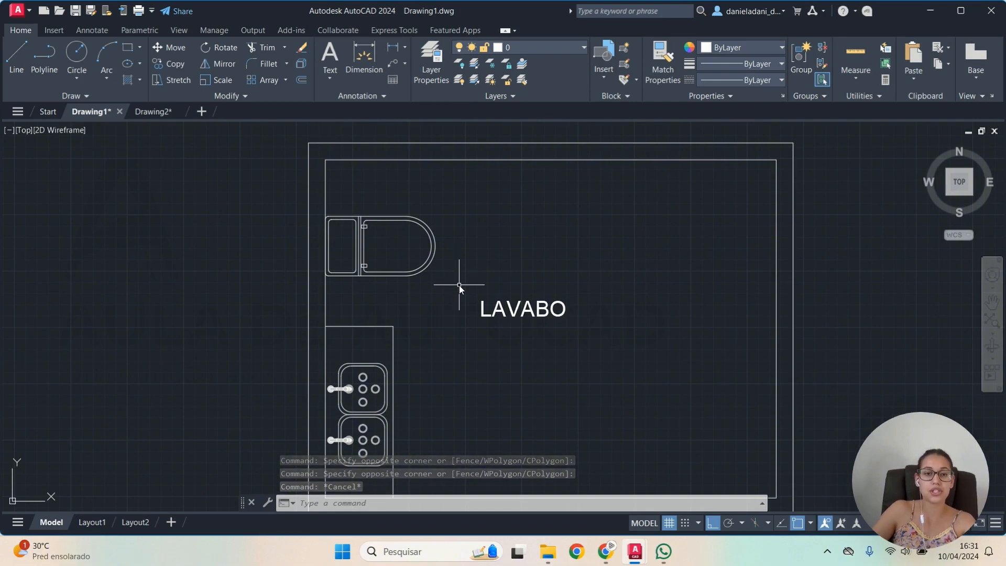
Define a block named VASO SANITÁRIA from all the toilet's objects, leaving the adjoining wall outline out of the selection.
{"action": "left_click", "coordinate": [459, 285]}
{"action": "left_click", "coordinate": [321, 216]}
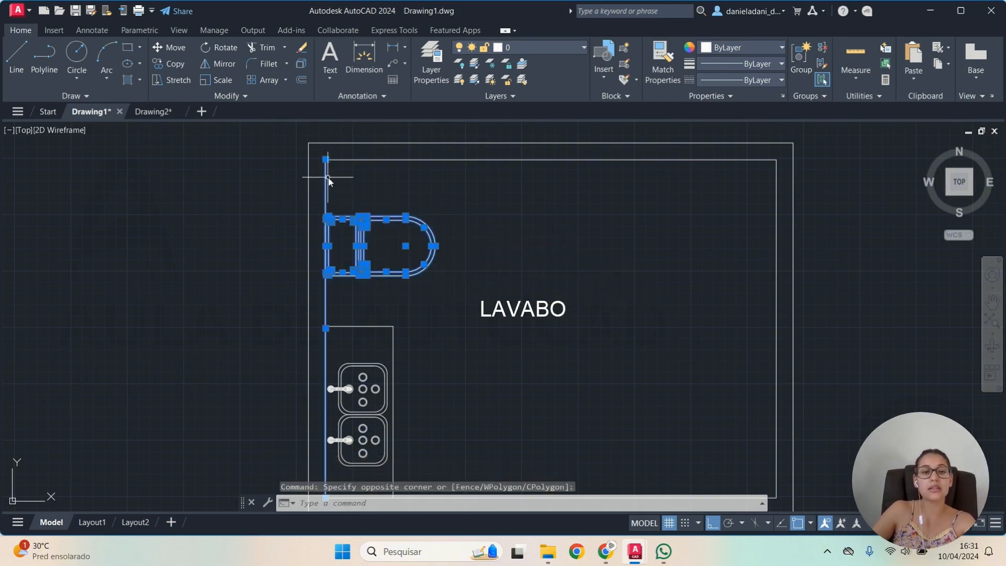
{"action": "left_click", "coordinate": [342, 184]}
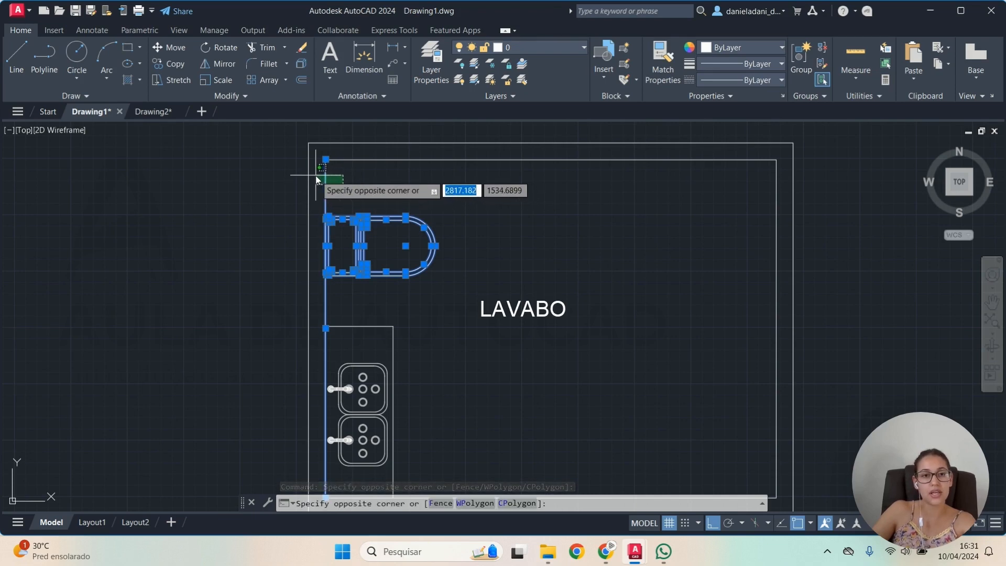
{"action": "left_click", "coordinate": [316, 176], "text": "shift"}
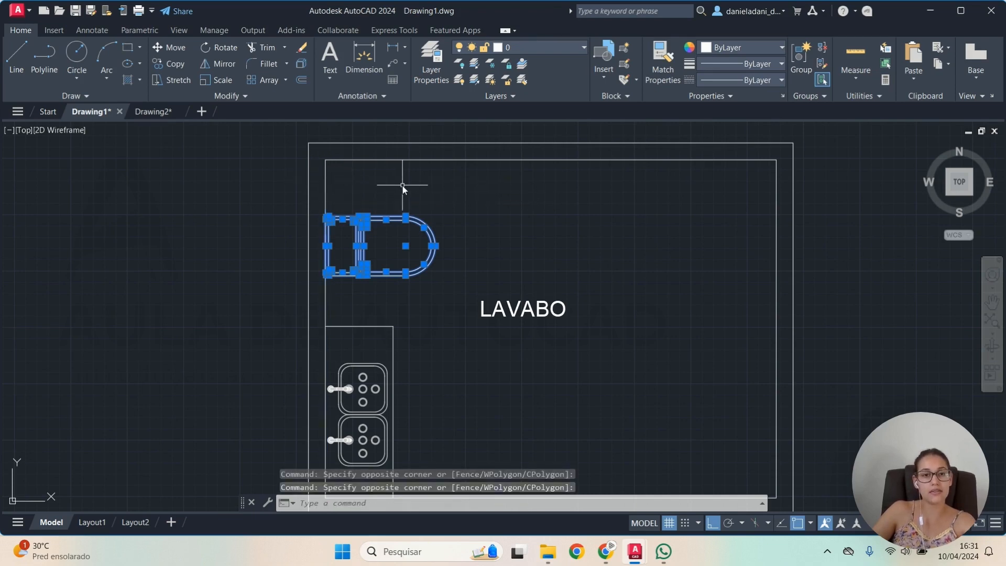
{"action": "type", "text": "BLOC"}
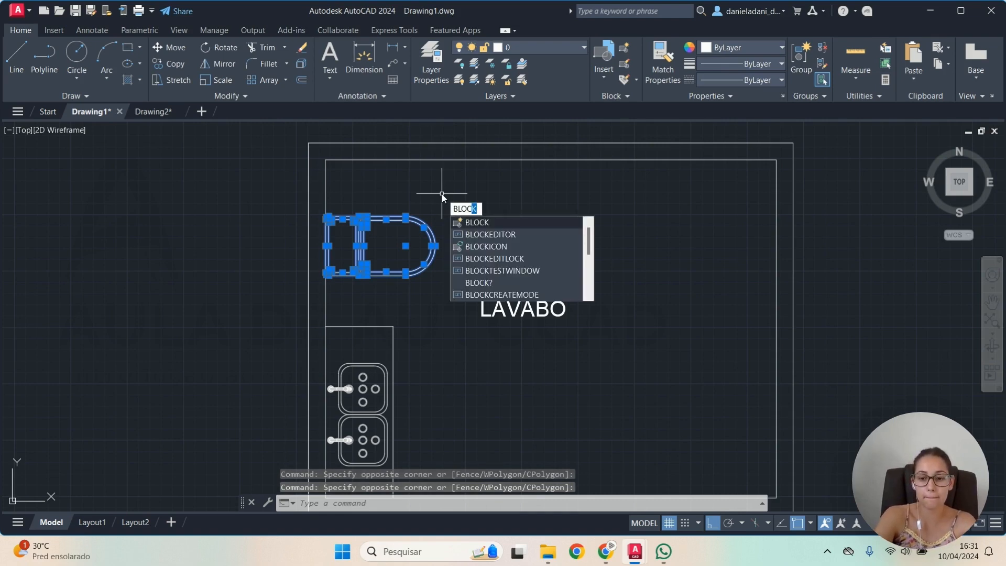
{"action": "key", "text": "Return"}
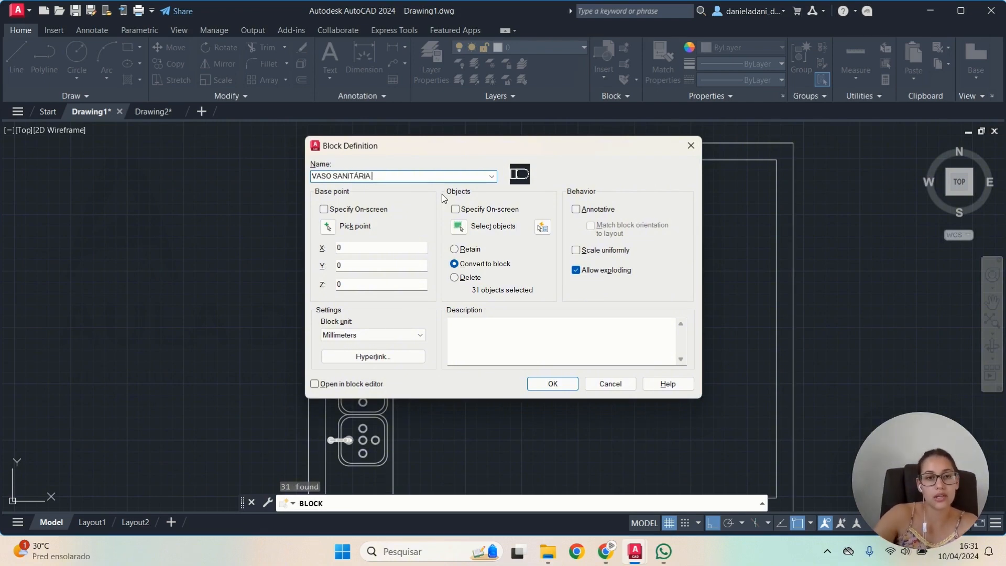
{"action": "left_click", "coordinate": [554, 384]}
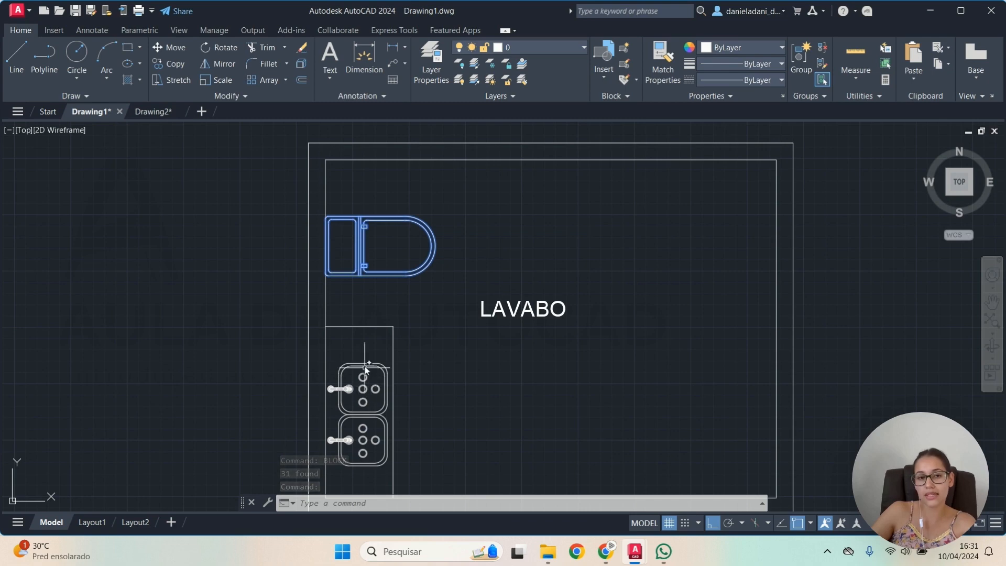
Explode the toilet block into separate objects.
{"action": "right_click", "coordinate": [365, 240]}
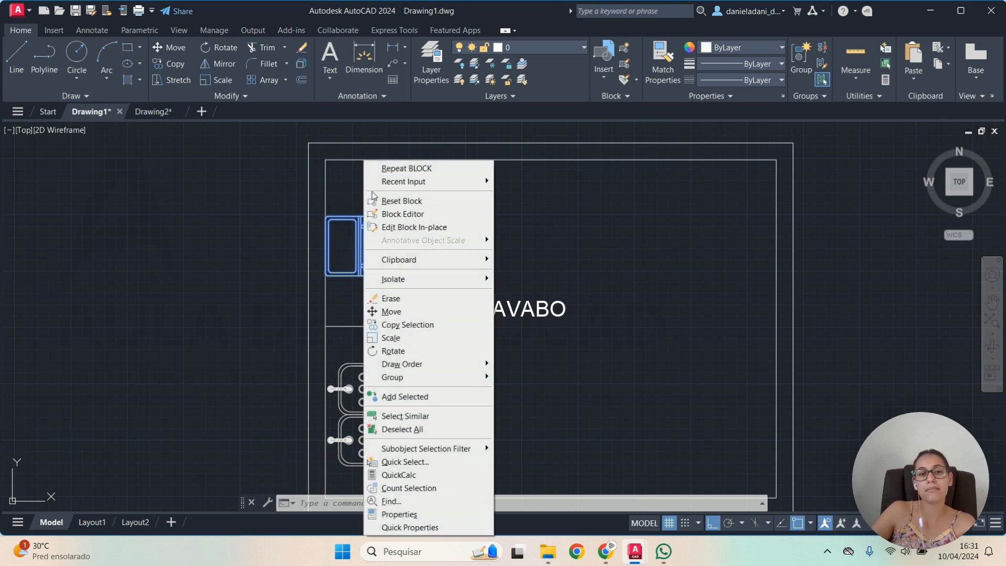
{"action": "left_click", "coordinate": [337, 251]}
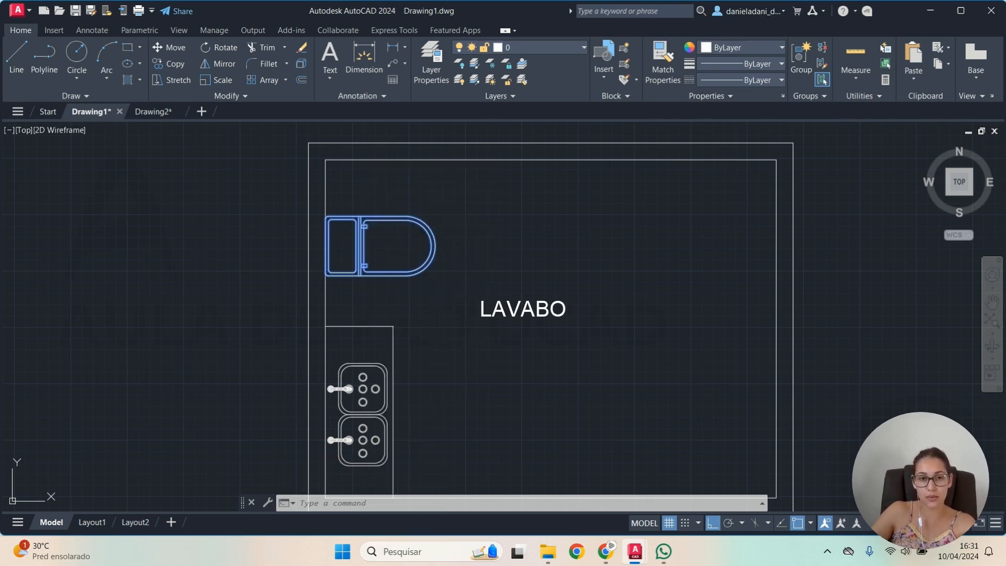
{"action": "left_click", "coordinate": [381, 259]}
{"action": "left_click", "coordinate": [356, 251]}
{"action": "type", "text": "X"}
{"action": "key", "text": "Return"}
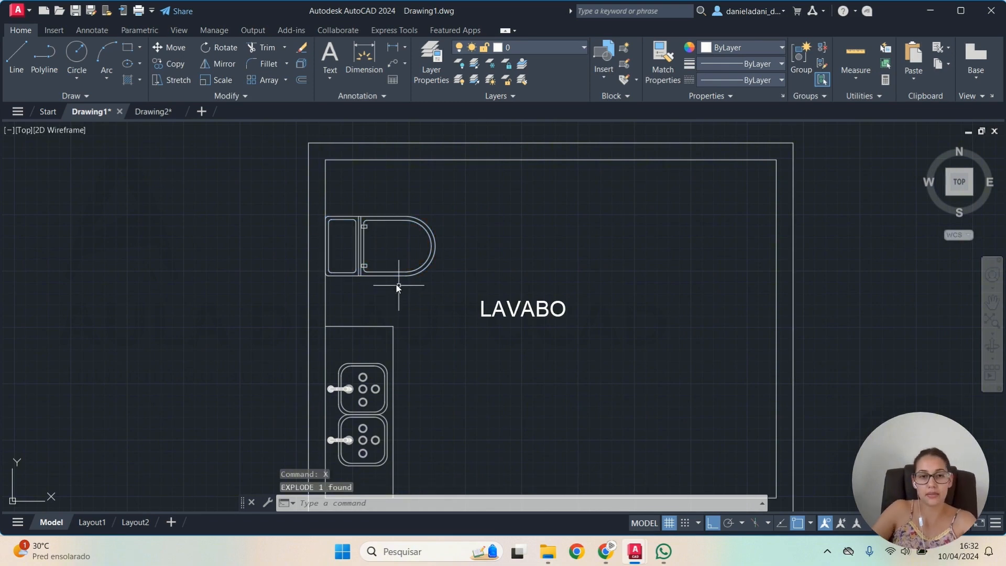
Group all the toilet's objects, leaving the adjoining wall outline out of the selection.
{"action": "left_click", "coordinate": [454, 282]}
{"action": "left_click", "coordinate": [351, 209]}
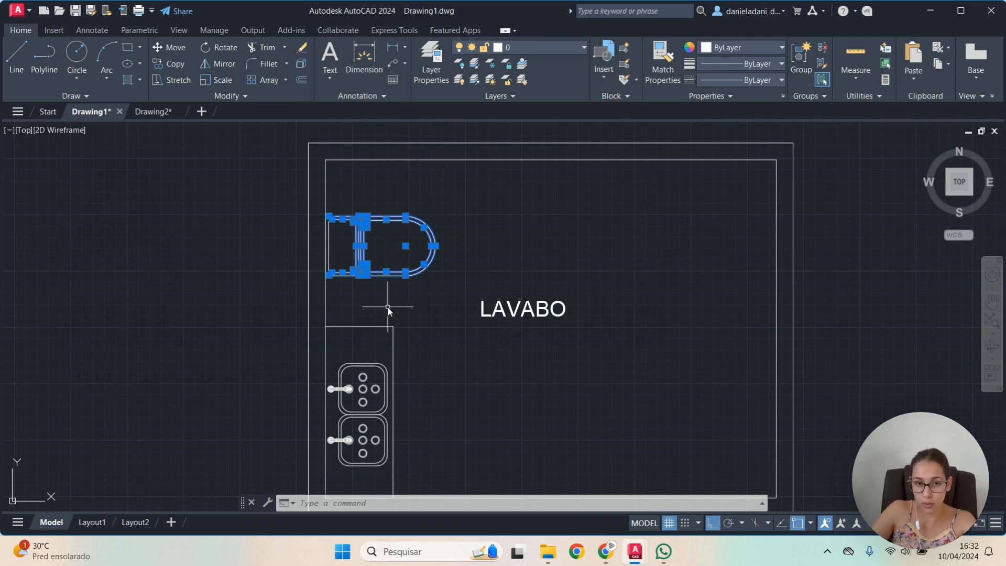
{"action": "left_click", "coordinate": [472, 276]}
{"action": "left_click", "coordinate": [321, 202]}
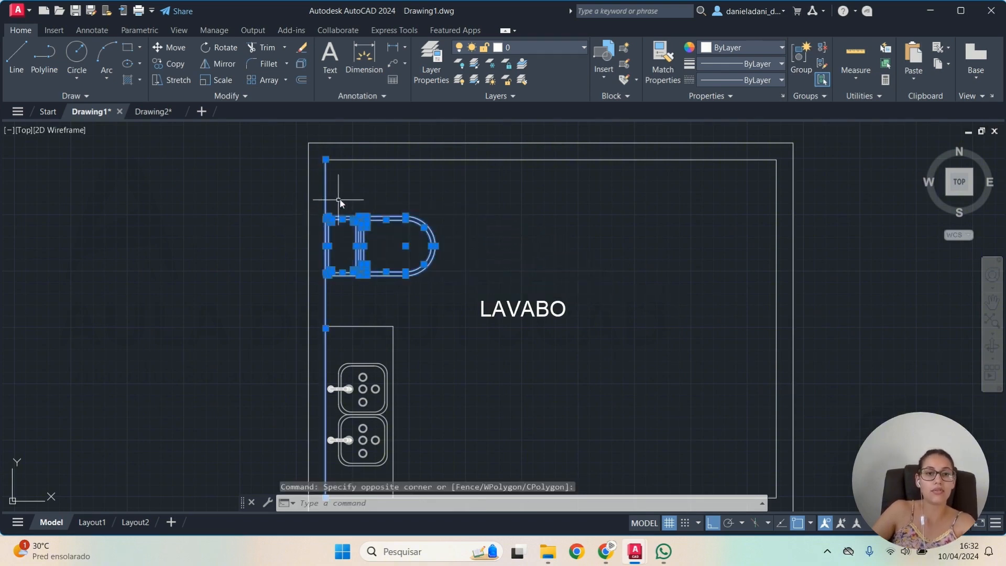
{"action": "left_click", "coordinate": [349, 196], "text": "shift"}
{"action": "left_click", "coordinate": [320, 182], "text": "shift"}
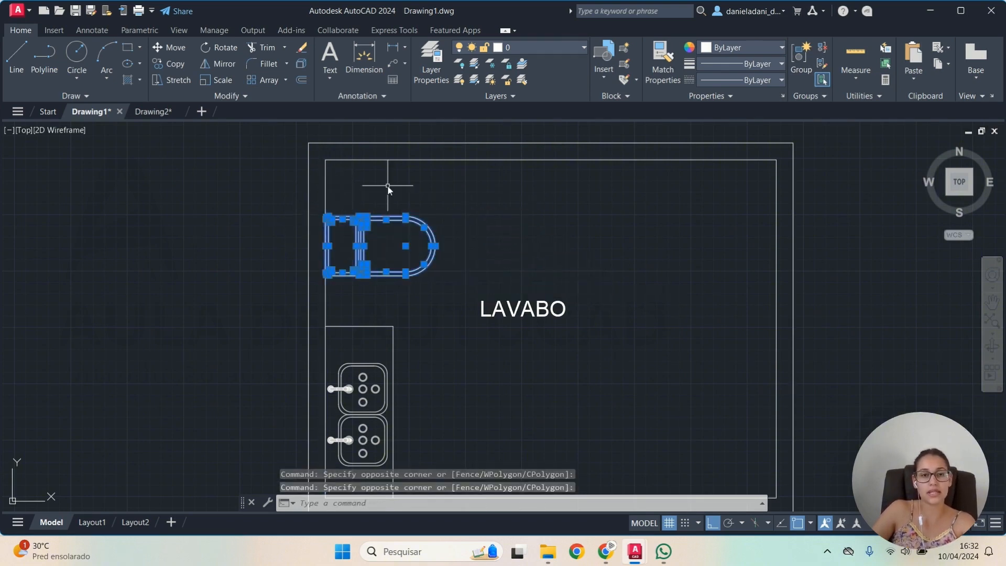
{"action": "type", "text": "GROUP"}
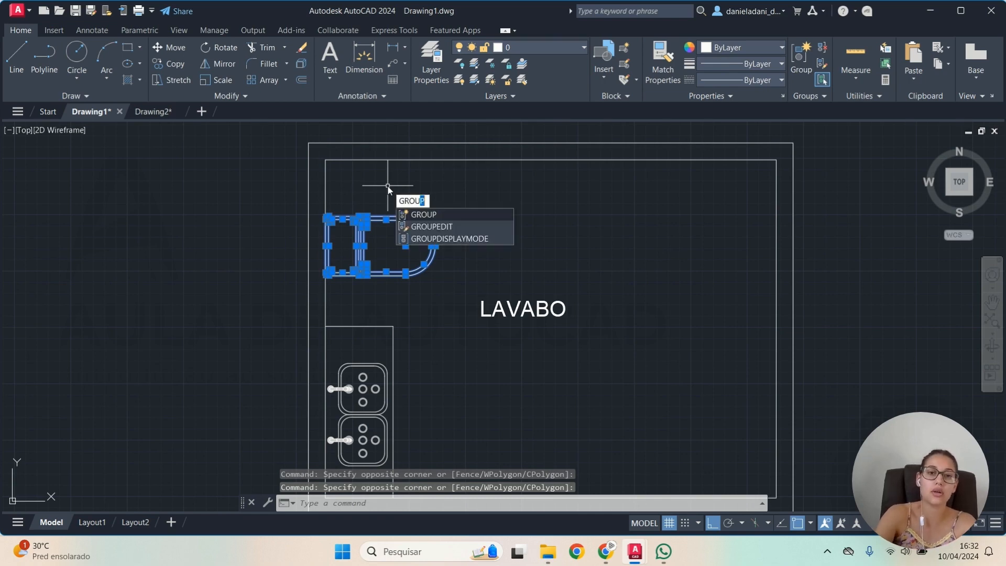
{"action": "key", "text": "Return"}
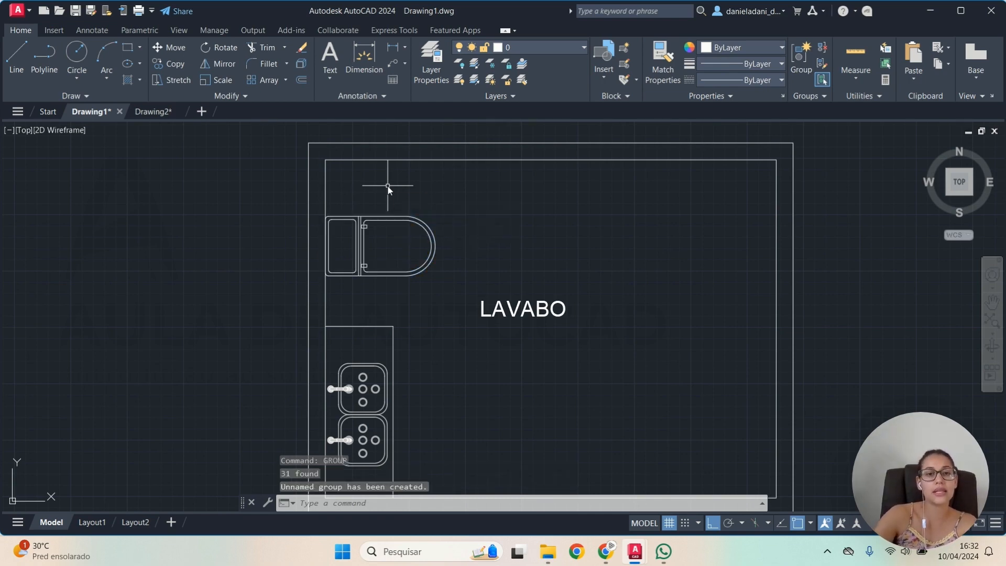
Check that the toilet selects as one group and move it horizontally away from the wall into the room.
{"action": "left_click", "coordinate": [418, 257]}
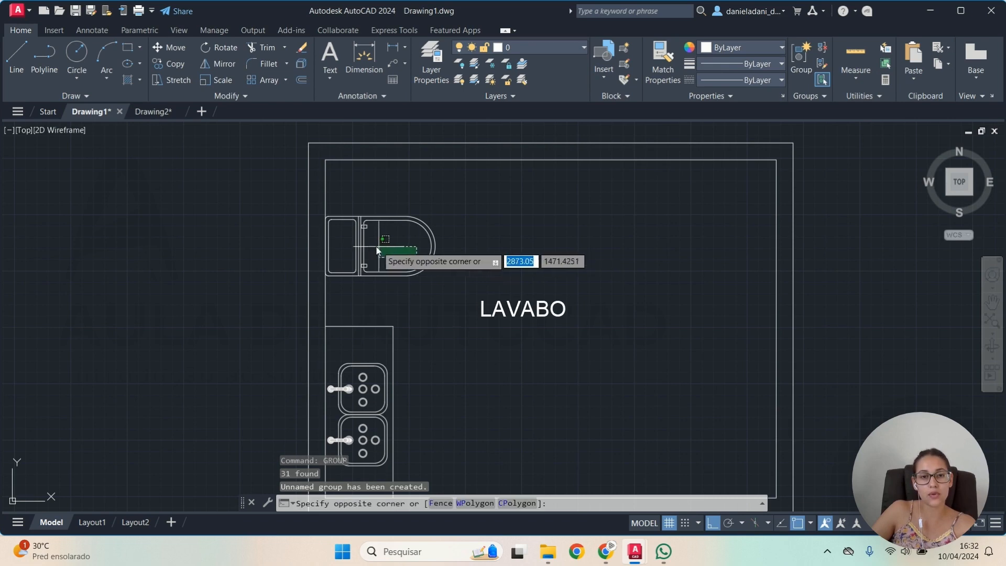
{"action": "left_click", "coordinate": [359, 238]}
{"action": "left_click", "coordinate": [419, 295]}
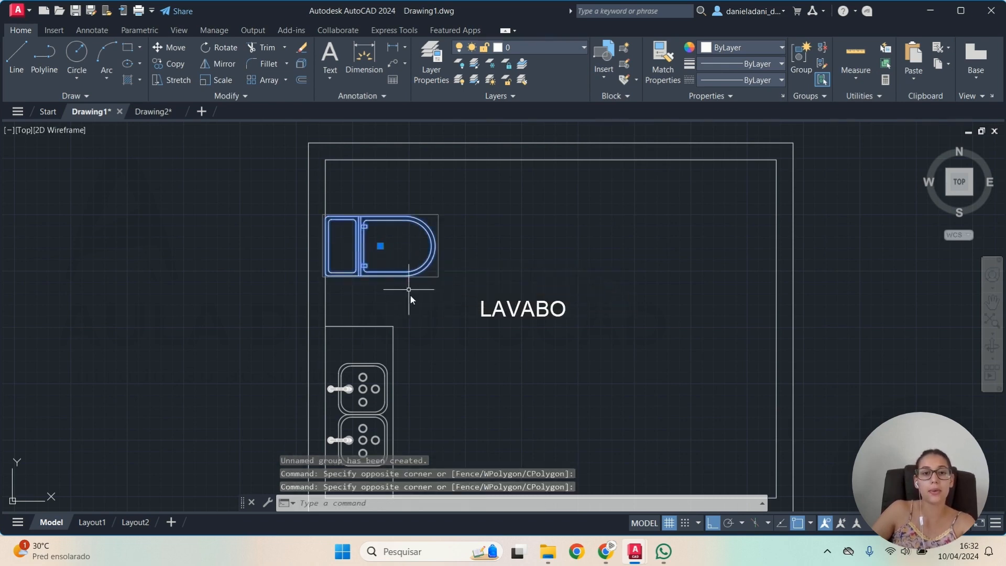
{"action": "key", "text": "Escape"}
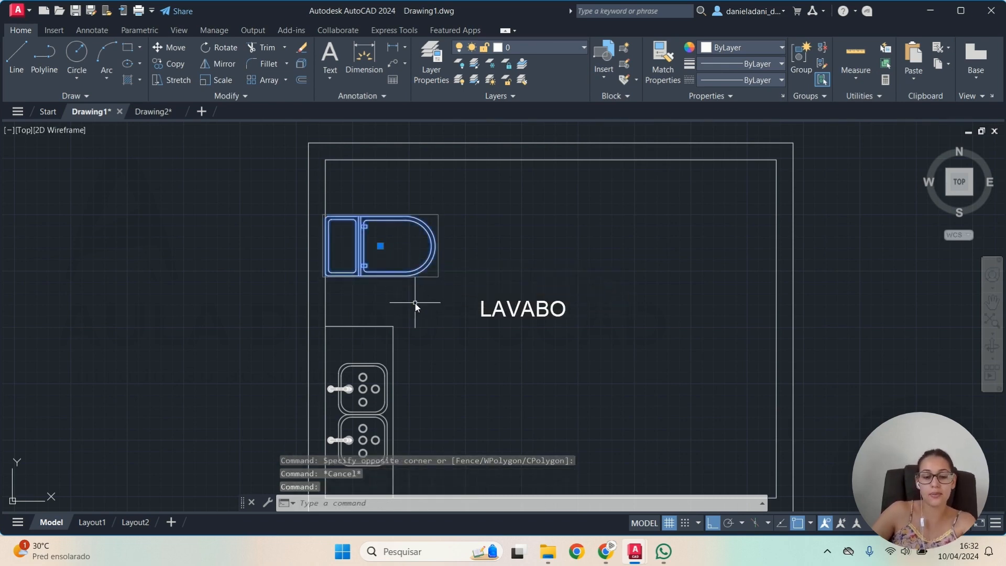
{"action": "type", "text": "M"}
{"action": "key", "text": "Return"}
{"action": "left_click", "coordinate": [485, 255]}
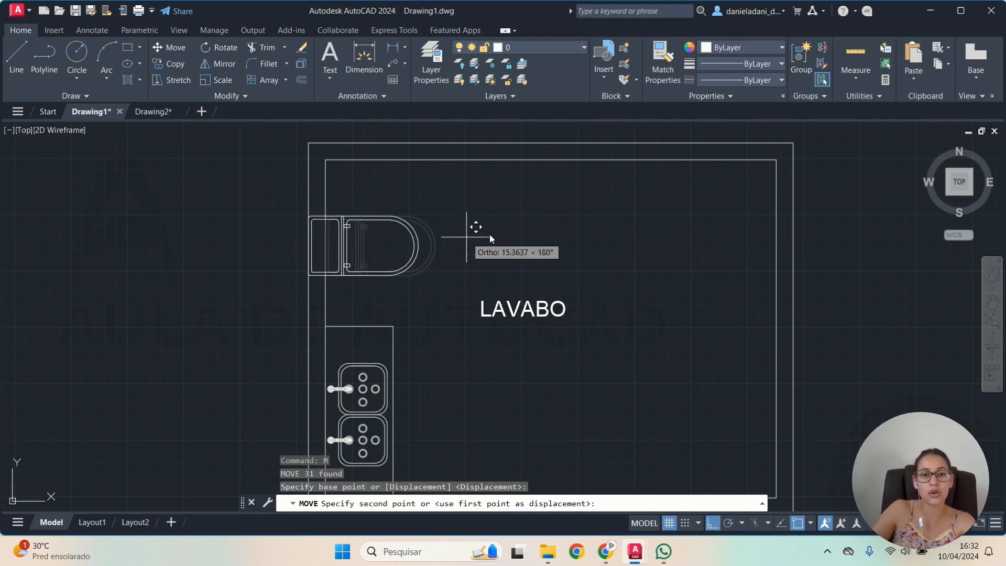
{"action": "left_click", "coordinate": [545, 258]}
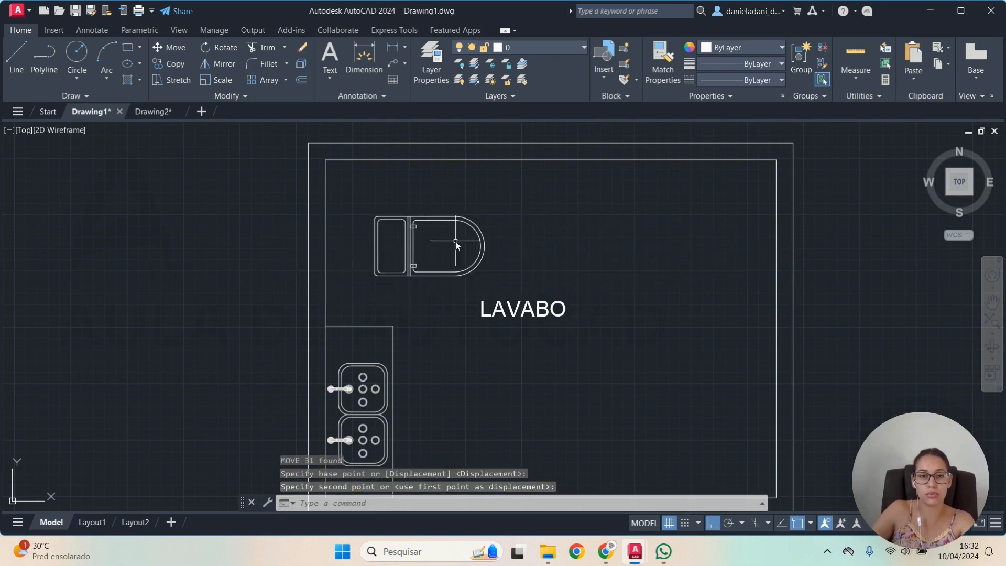
Move the grouped toilet horizontally back against the wall.
{"action": "left_click", "coordinate": [431, 254]}
{"action": "left_click", "coordinate": [363, 250]}
{"action": "type", "text": "m"}
{"action": "key", "text": "Return"}
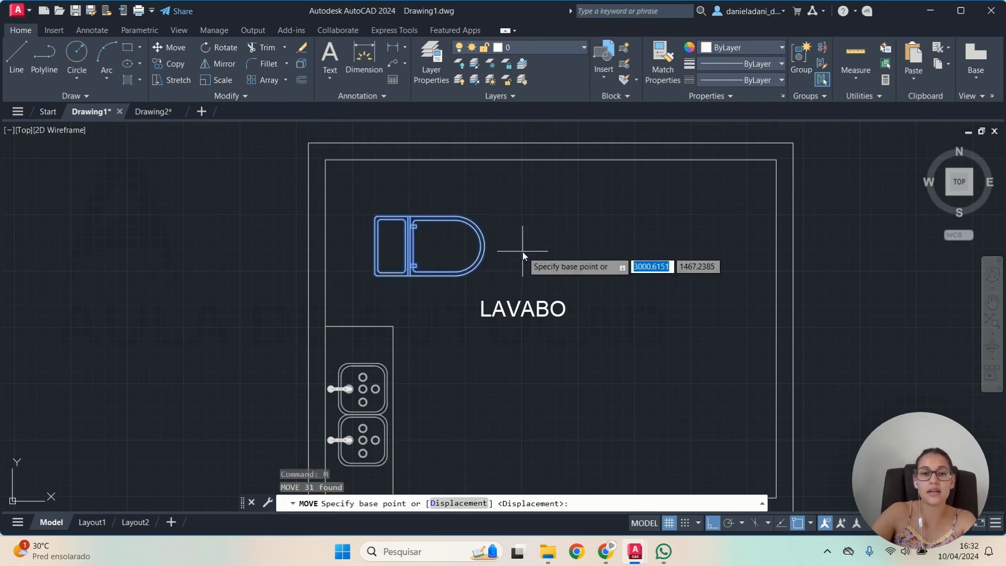
{"action": "left_click", "coordinate": [645, 221]}
{"action": "left_click", "coordinate": [589, 219]}
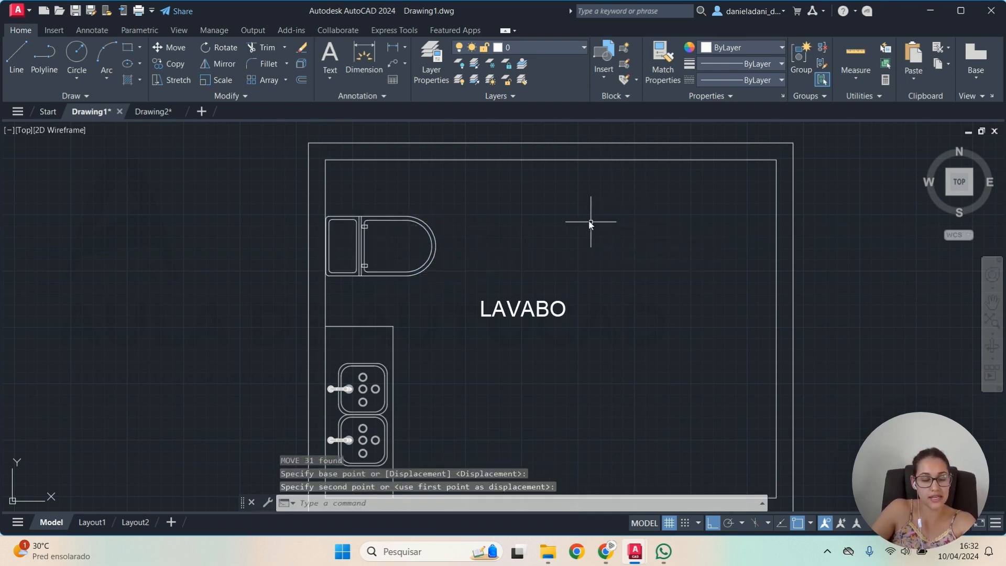
Open the Layer Properties Manager and examine the 0 and Defpoints layers.
{"action": "mouse_move", "coordinate": [463, 352]}
{"action": "middle_mouse_down"}
{"action": "mouse_move", "coordinate": [467, 296]}
{"action": "mouse_move", "coordinate": [478, 311]}
{"action": "mouse_move", "coordinate": [431, 328]}
{"action": "mouse_move", "coordinate": [395, 299]}
{"action": "mouse_move", "coordinate": [400, 314]}
{"action": "middle_mouse_up"}
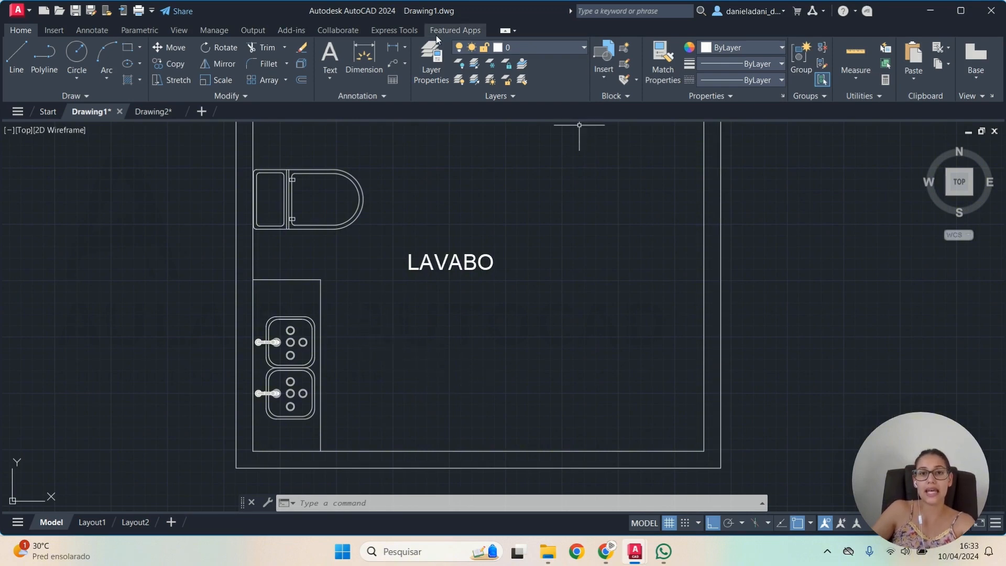
{"action": "left_click", "coordinate": [433, 63]}
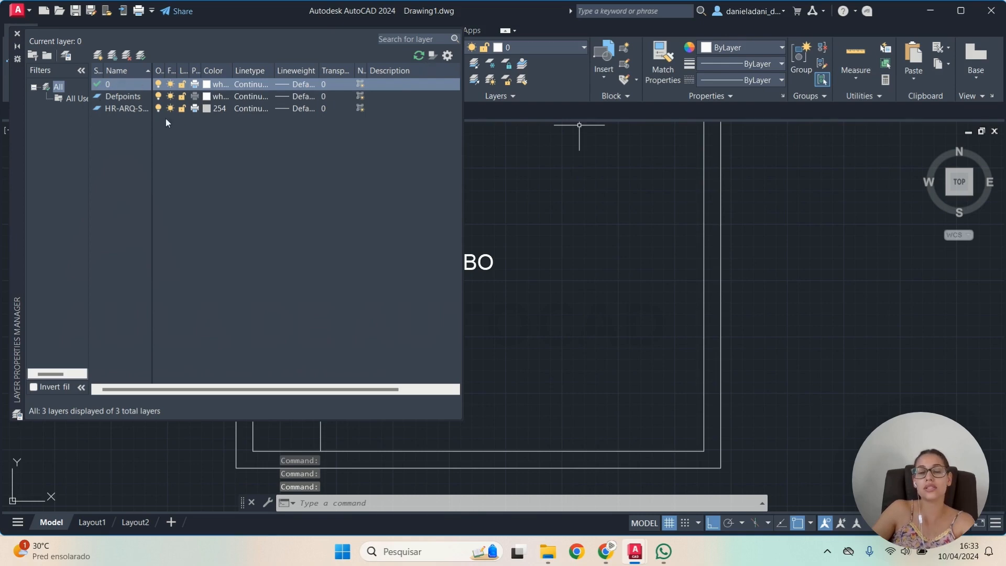
{"action": "left_click", "coordinate": [125, 97]}
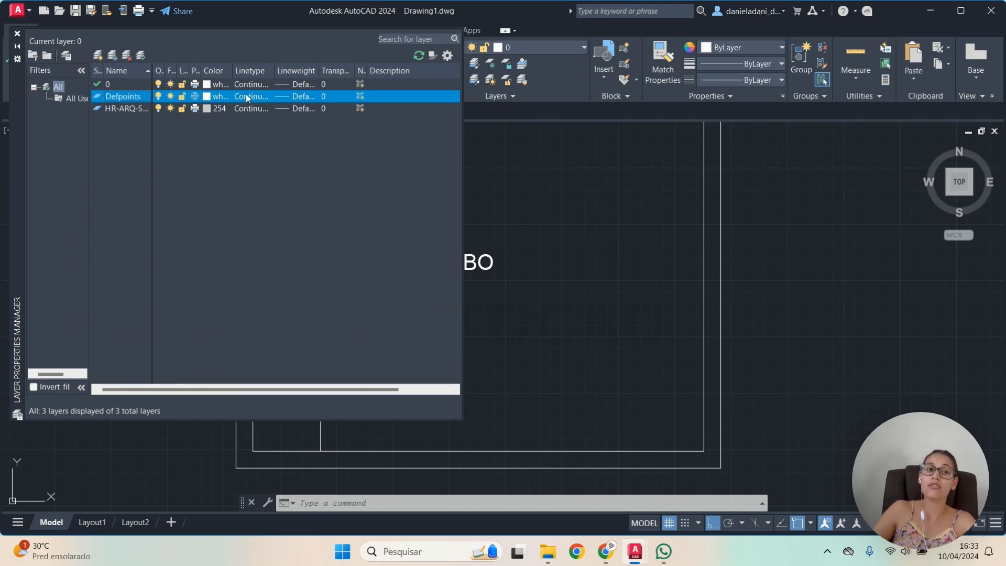
{"action": "left_click", "coordinate": [133, 86]}
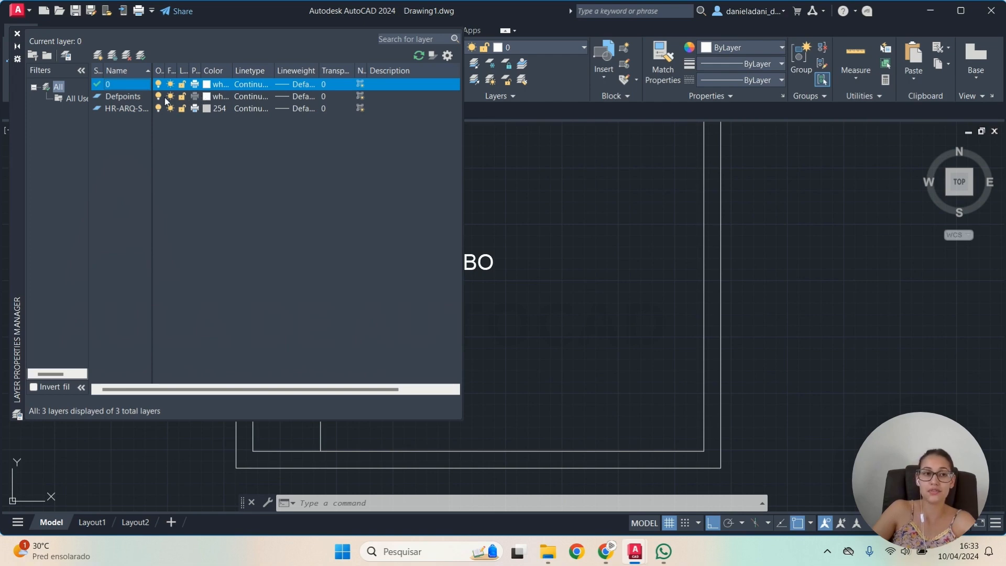
{"action": "left_click", "coordinate": [126, 97]}
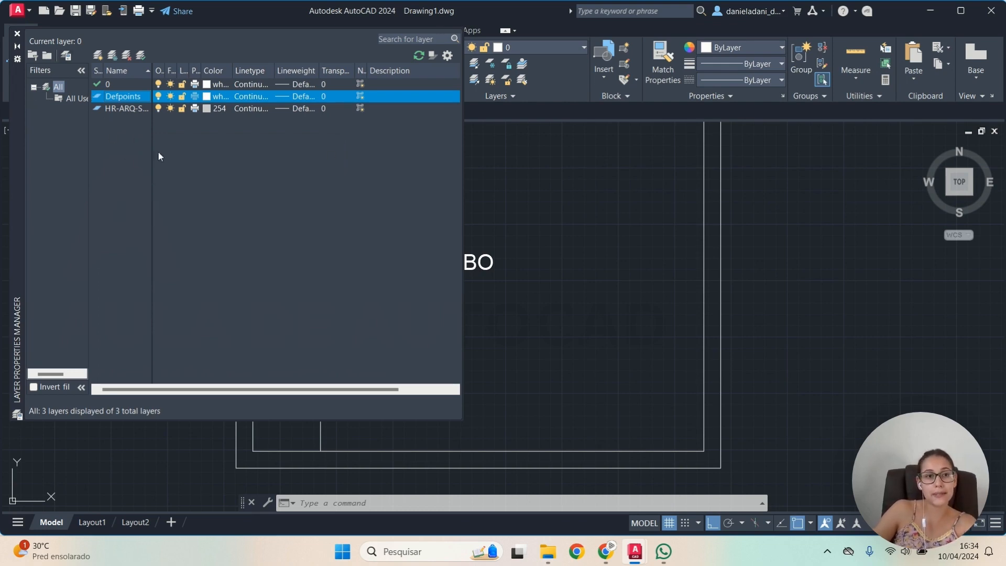
Create a layer named Mobiliarios fixos and set its color to yellow.
{"action": "left_click", "coordinate": [98, 59]}
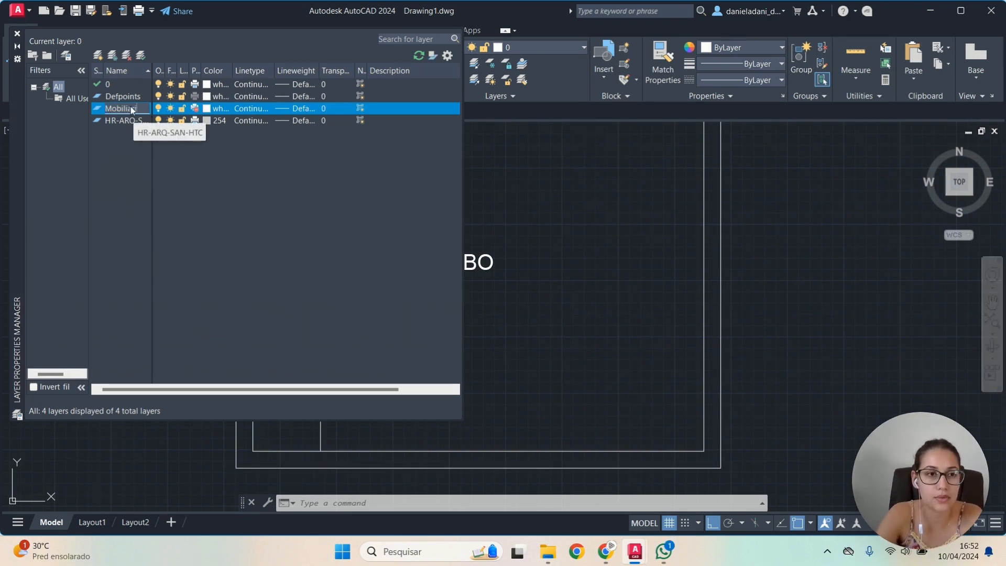
{"action": "key", "text": "Return"}
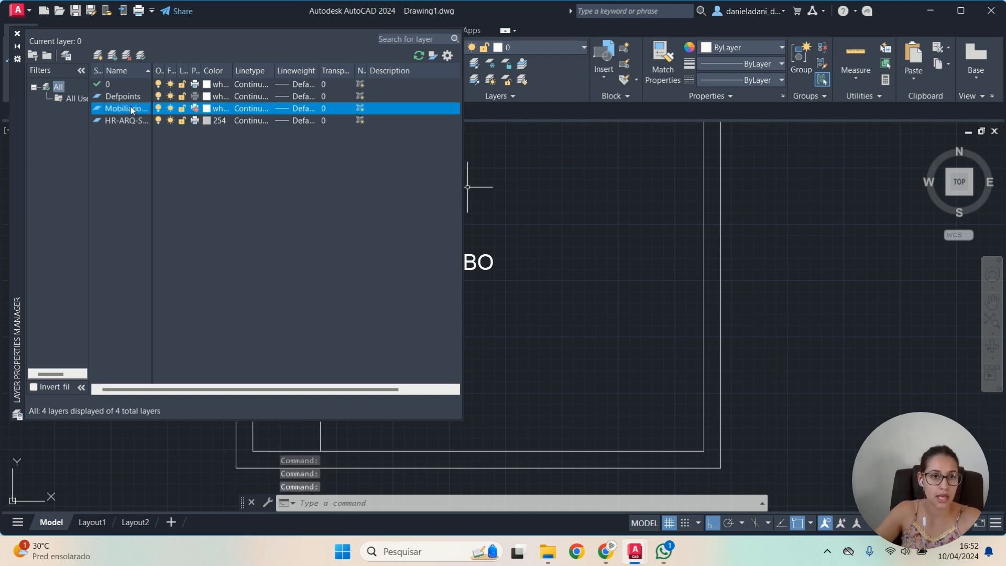
{"action": "left_click", "coordinate": [210, 108]}
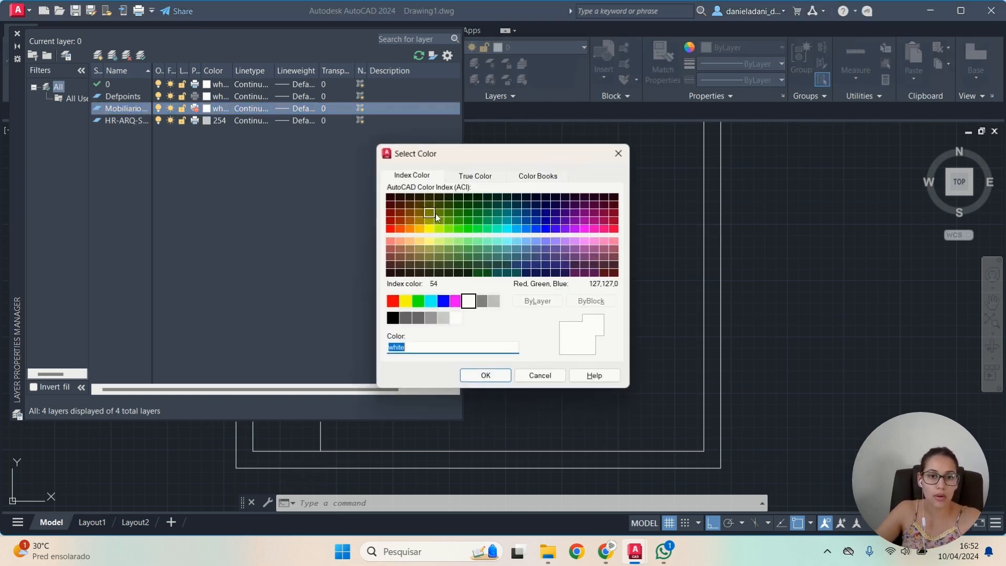
{"action": "left_click", "coordinate": [406, 302]}
{"action": "left_click", "coordinate": [480, 375]}
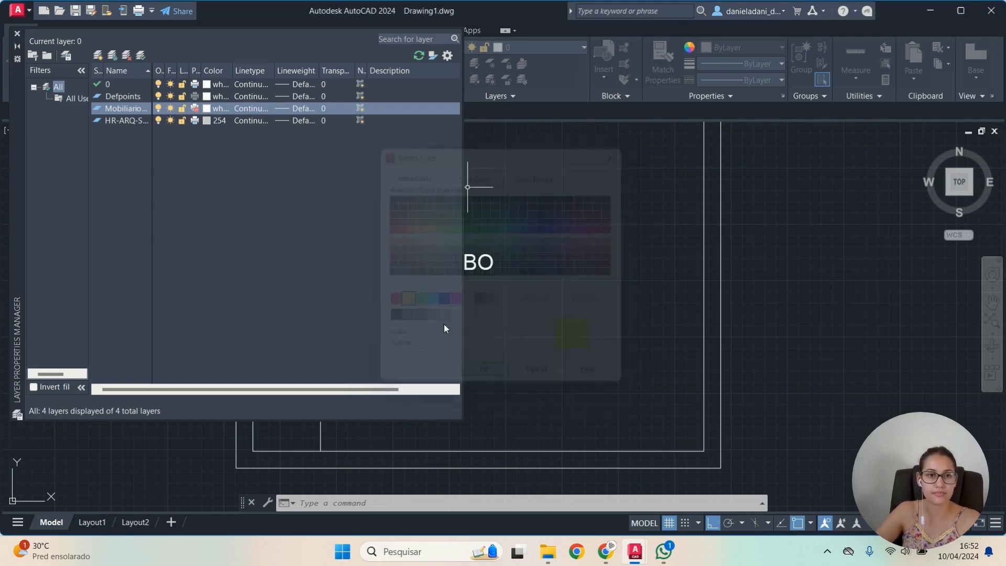
Review the lineweights available for the Mobiliarios fixos layer and keep Default.
{"action": "left_click", "coordinate": [285, 109]}
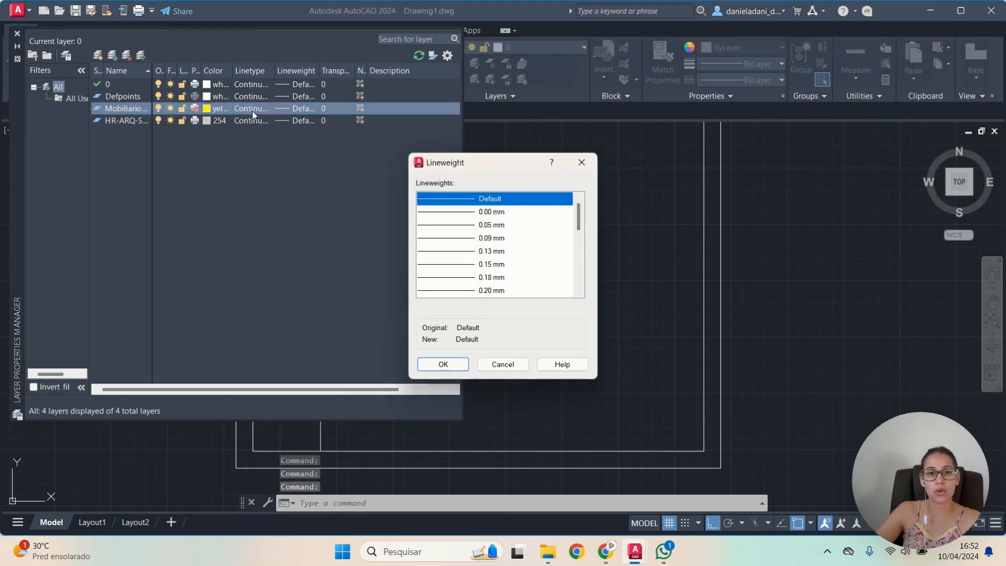
{"action": "scroll", "coordinate": [512, 246], "scroll_direction": "down", "scroll_amount": 5}
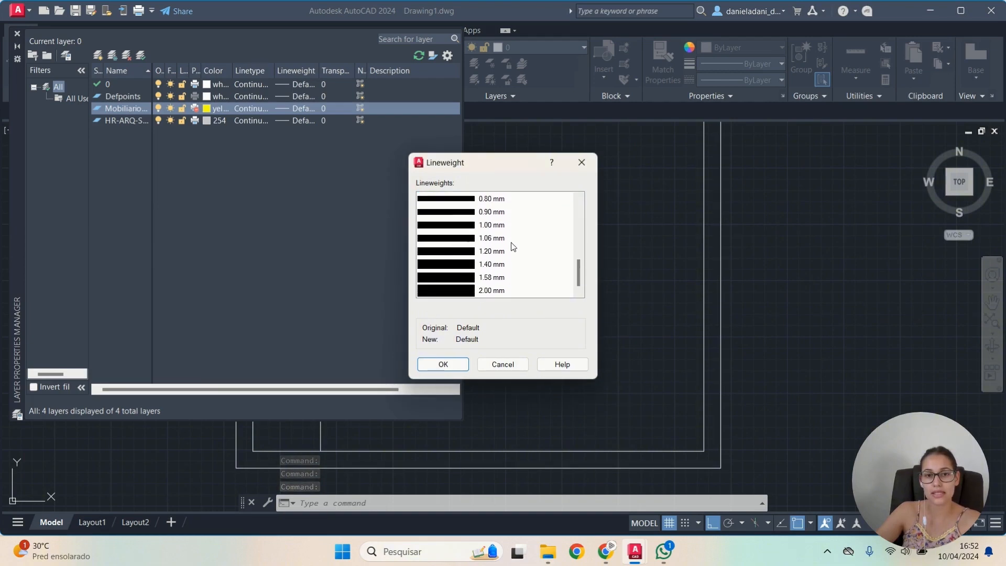
{"action": "scroll", "coordinate": [513, 246], "scroll_direction": "up", "scroll_amount": 5}
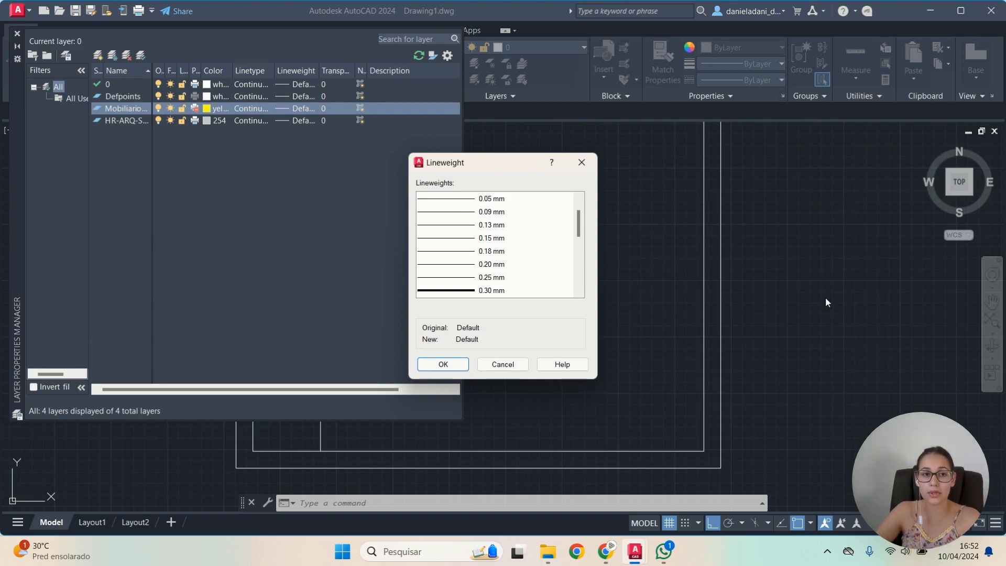
{"action": "scroll", "coordinate": [532, 269], "scroll_direction": "up", "scroll_amount": 1}
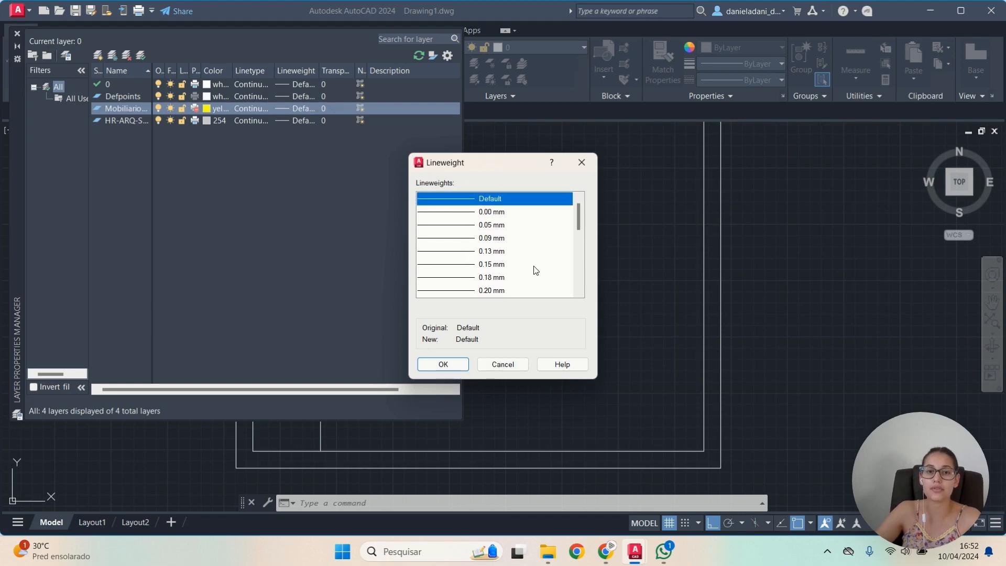
{"action": "left_click", "coordinate": [449, 365]}
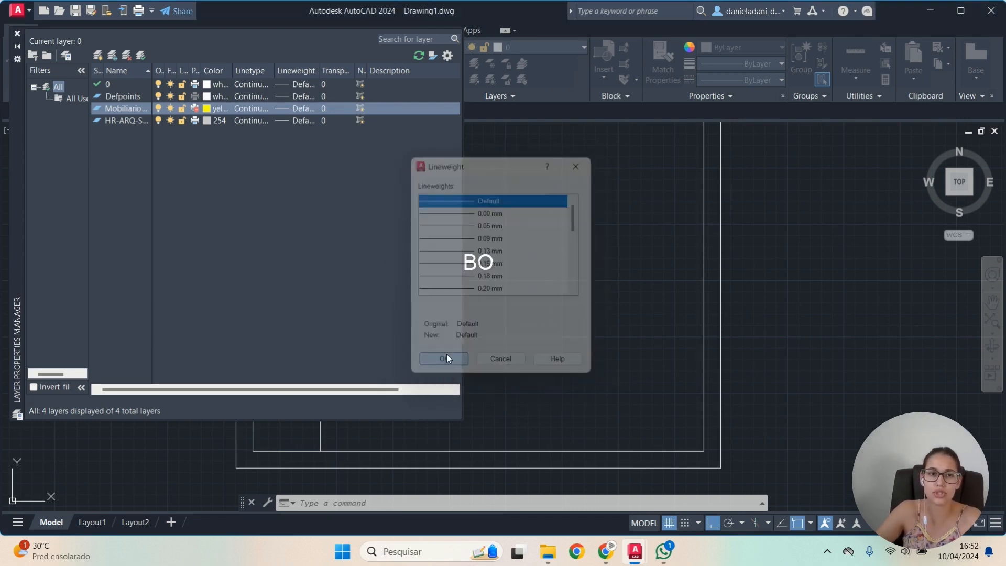
Review the loaded linetypes for the Mobiliarios fixos layer and keep Continuous.
{"action": "left_click", "coordinate": [248, 109]}
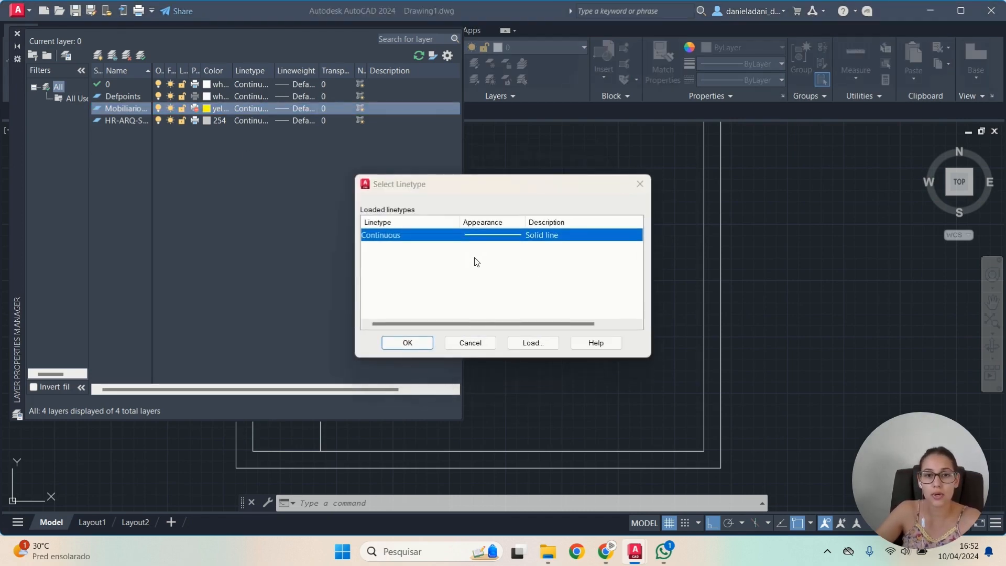
{"action": "scroll", "coordinate": [479, 292], "scroll_direction": "right", "scroll_amount": 1}
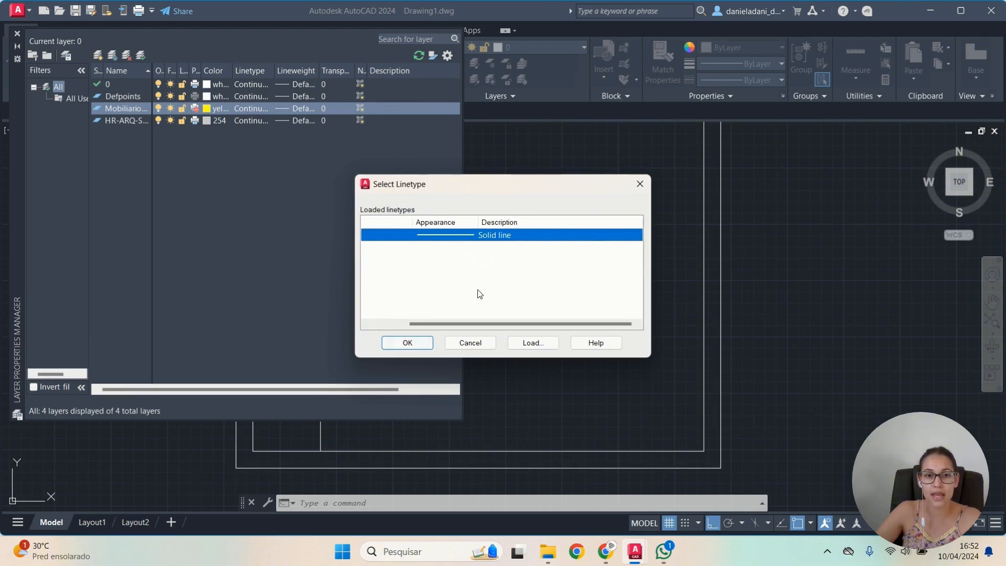
{"action": "scroll", "coordinate": [478, 294], "scroll_direction": "left", "scroll_amount": 1}
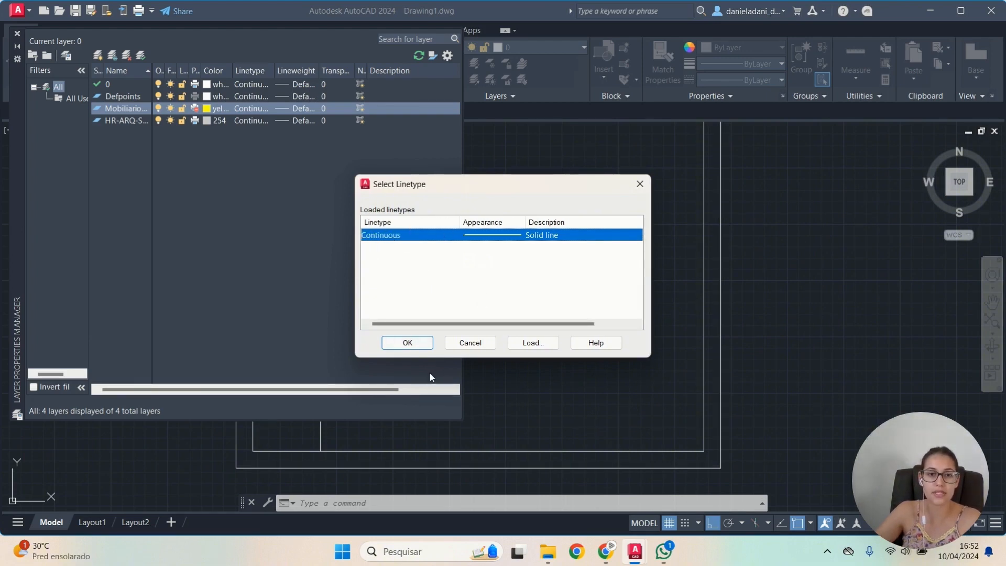
{"action": "left_click", "coordinate": [407, 344]}
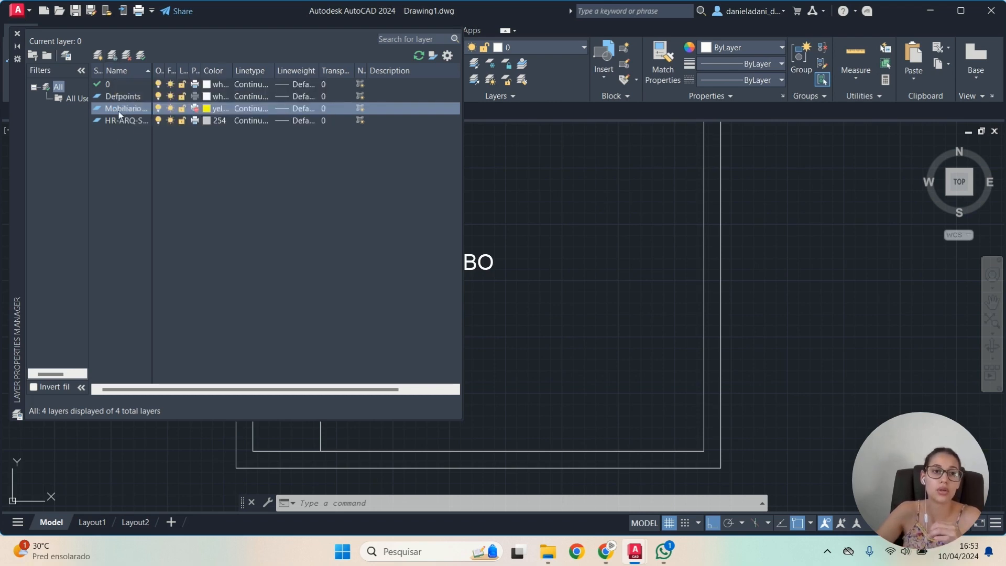
Make Mobiliarios fixos the current layer and close the Layer Properties Manager.
{"action": "left_click", "coordinate": [159, 109]}
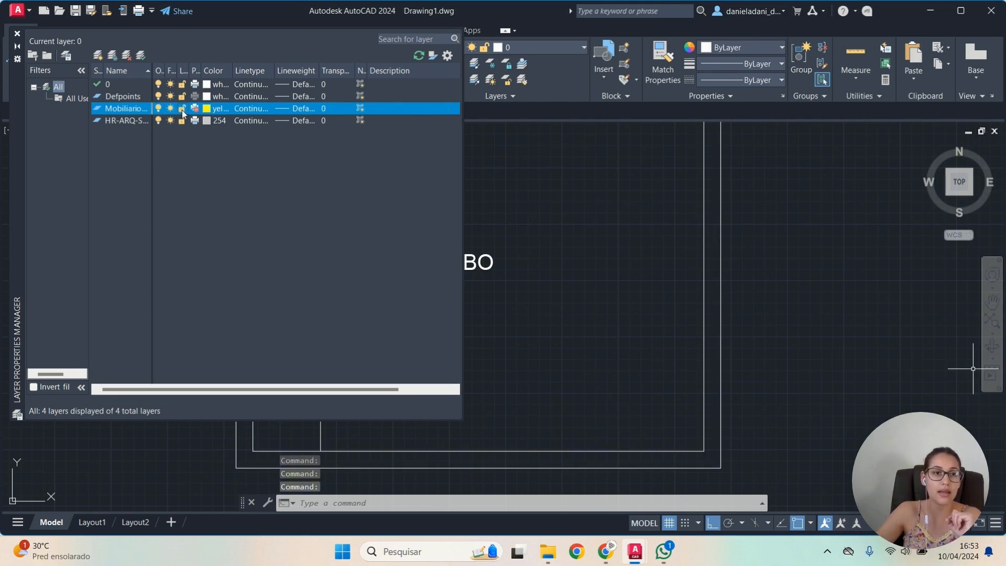
{"action": "double_click", "coordinate": [98, 109]}
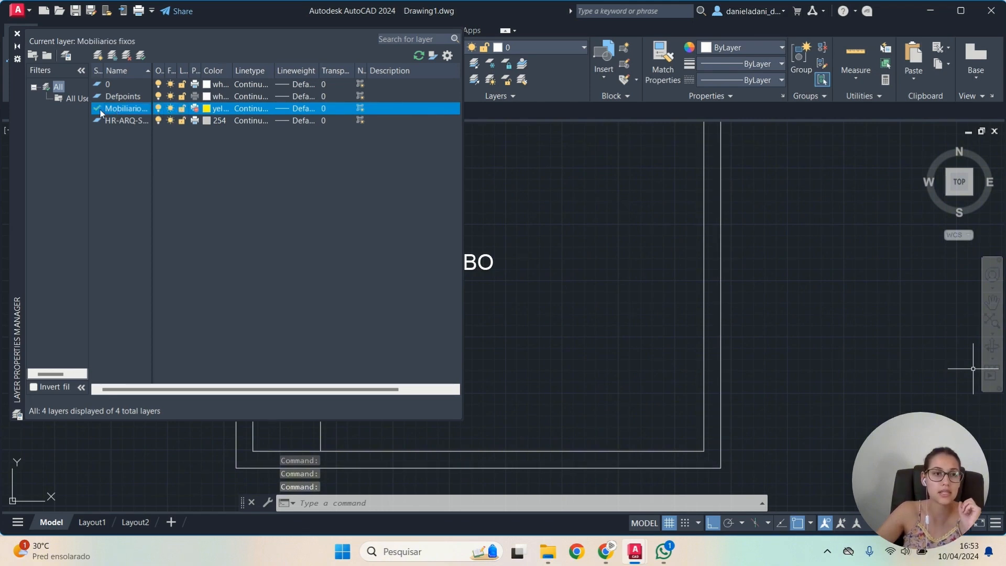
{"action": "left_click", "coordinate": [17, 34]}
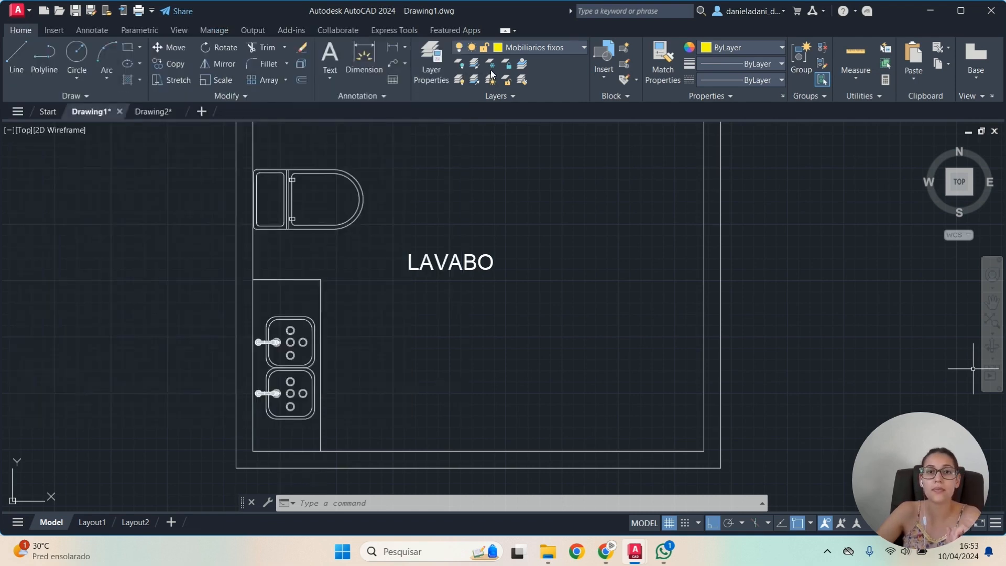
{"action": "left_click", "coordinate": [520, 48]}
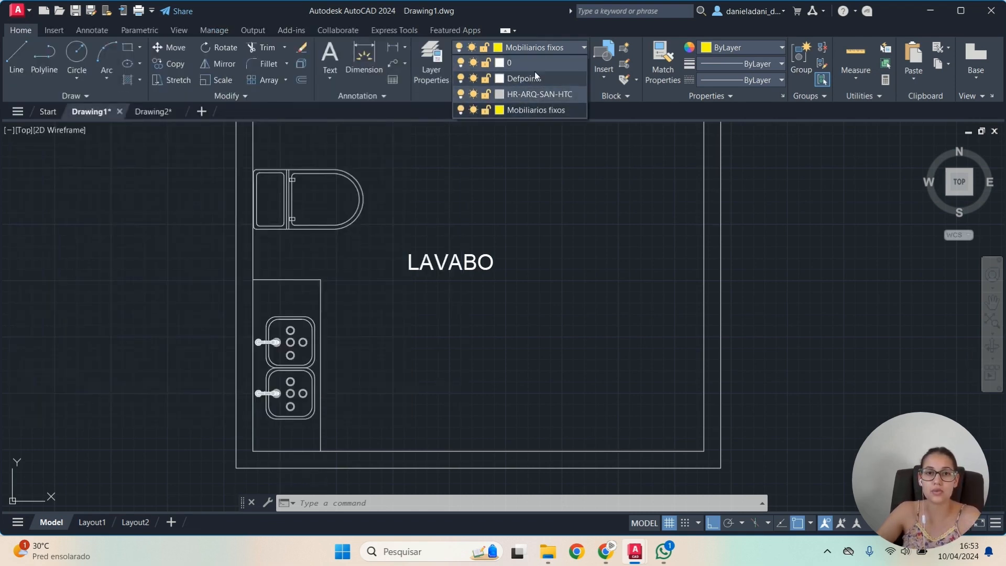
{"action": "left_click", "coordinate": [548, 111]}
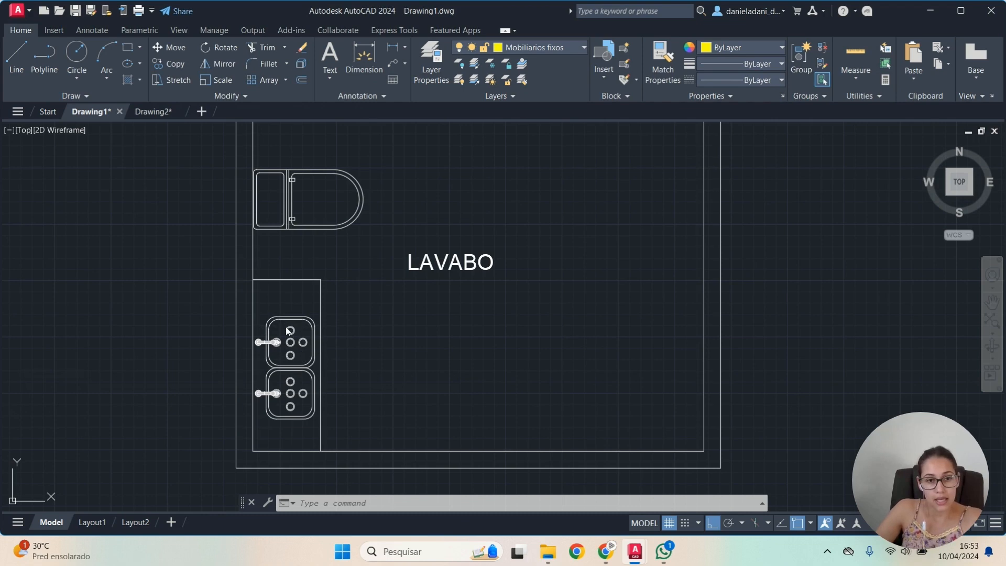
Assign both sinks, the countertop outline and the grouped toilet to the Mobiliarios fixos layer.
{"action": "left_click", "coordinate": [290, 362]}
{"action": "left_click", "coordinate": [381, 415]}
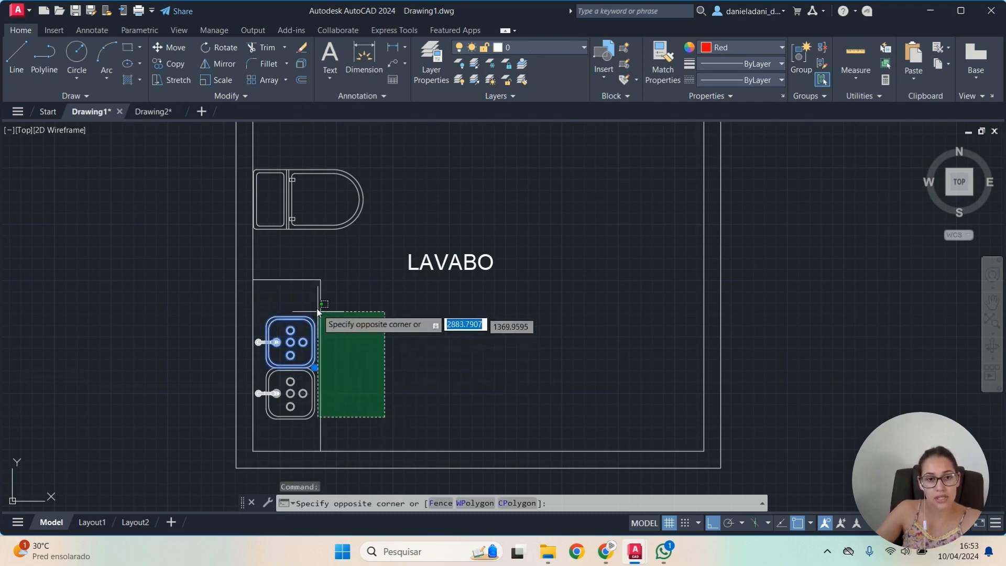
{"action": "left_click", "coordinate": [276, 180]}
{"action": "mouse_move", "coordinate": [347, 338]}
{"action": "middle_mouse_down"}
{"action": "mouse_move", "coordinate": [348, 349]}
{"action": "mouse_move", "coordinate": [340, 327]}
{"action": "middle_mouse_up"}
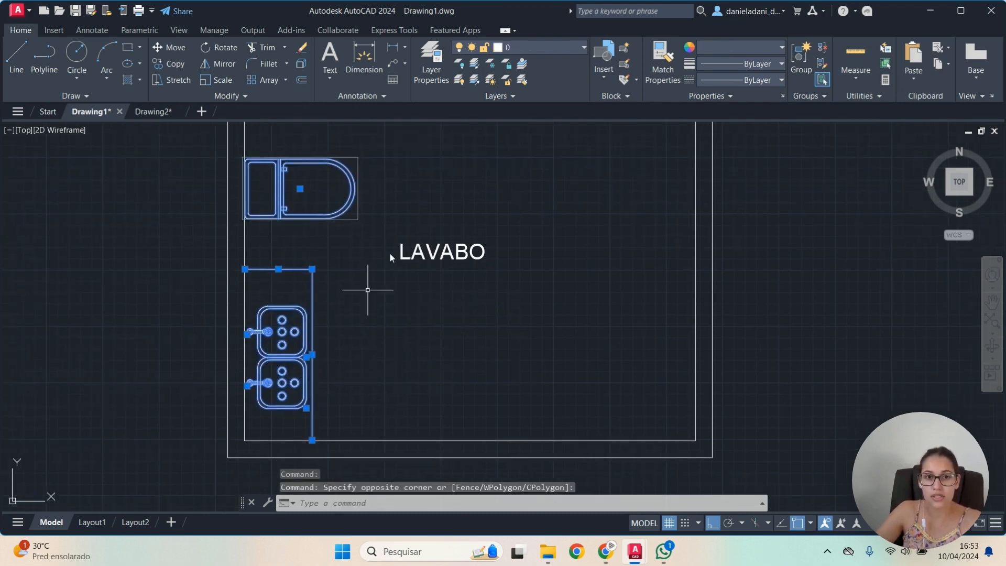
{"action": "left_click", "coordinate": [538, 48]}
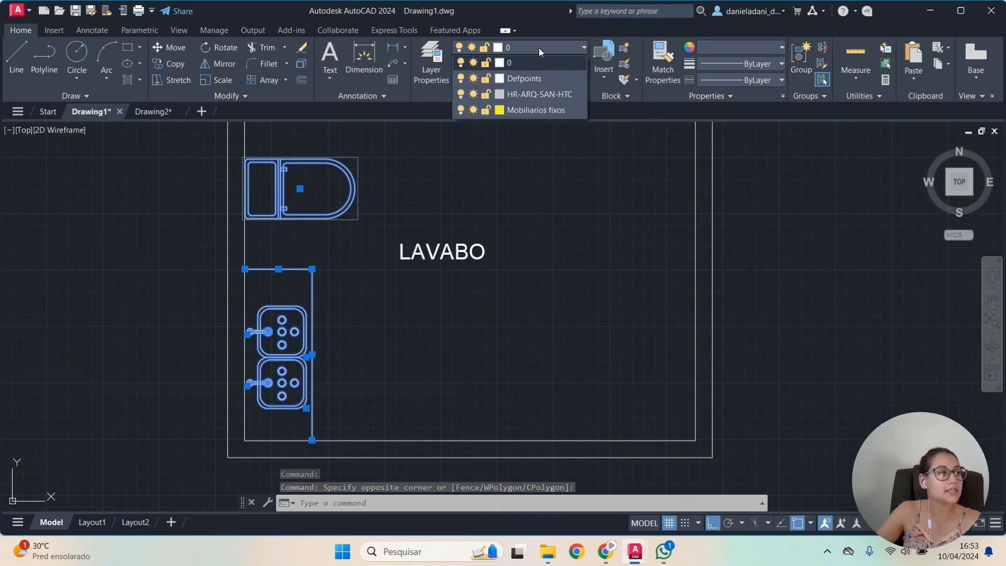
{"action": "left_click", "coordinate": [531, 111]}
{"action": "key", "text": "Escape"}
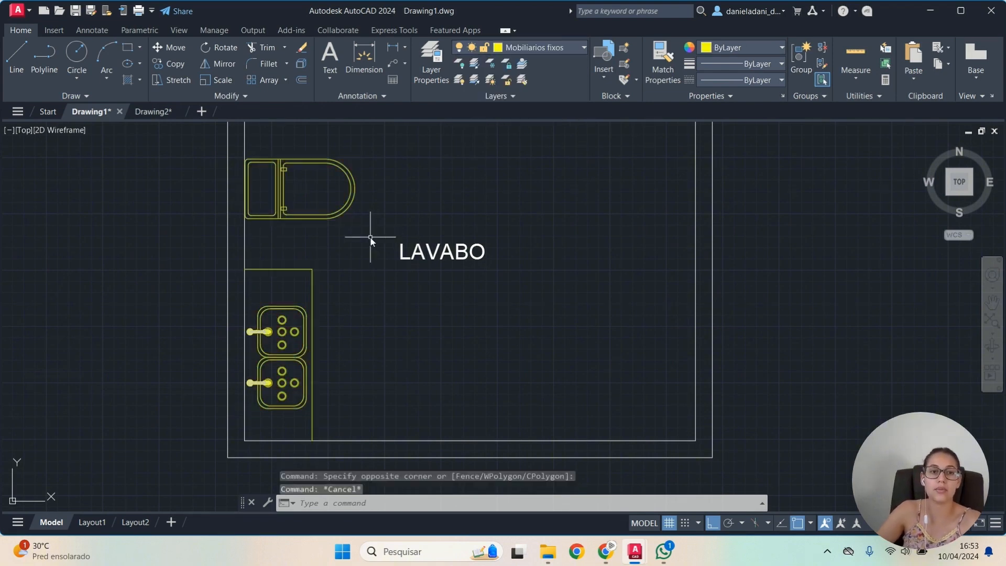
Select the toilet, sinks and countertop together to check their layer assignment, then clear the selection.
{"action": "left_click", "coordinate": [363, 348]}
{"action": "left_click", "coordinate": [296, 153]}
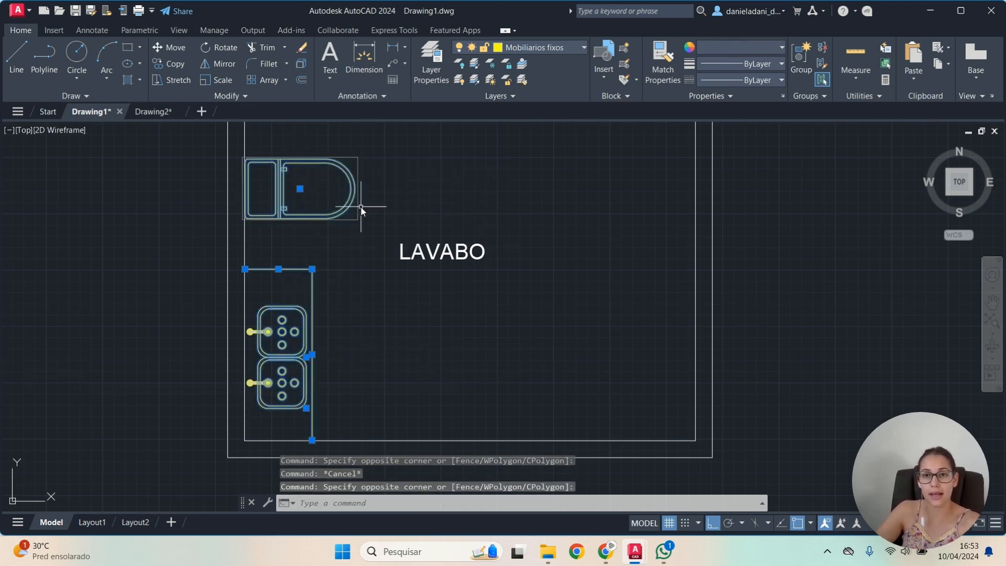
{"action": "key", "text": "Escape"}
Override the color of the two countertop outline lines with dark red 153,27,30.
{"action": "left_click", "coordinate": [331, 294]}
{"action": "left_click", "coordinate": [274, 245]}
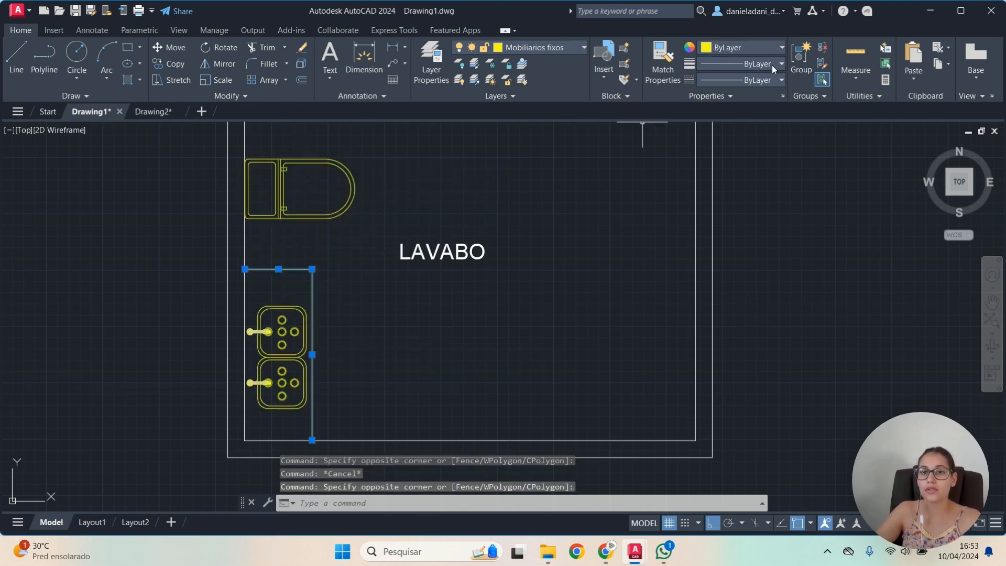
{"action": "left_click", "coordinate": [733, 48]}
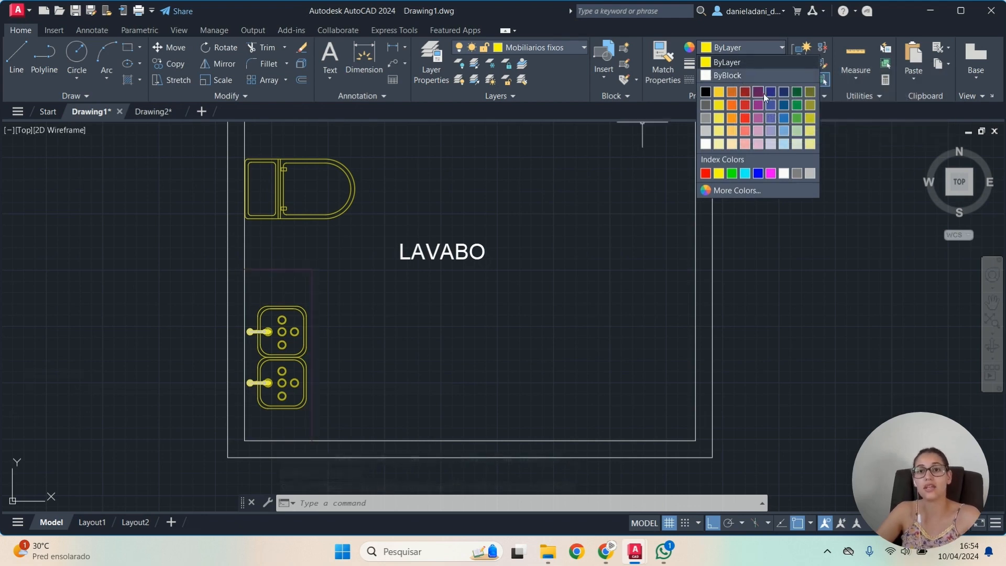
{"action": "left_click", "coordinate": [745, 92]}
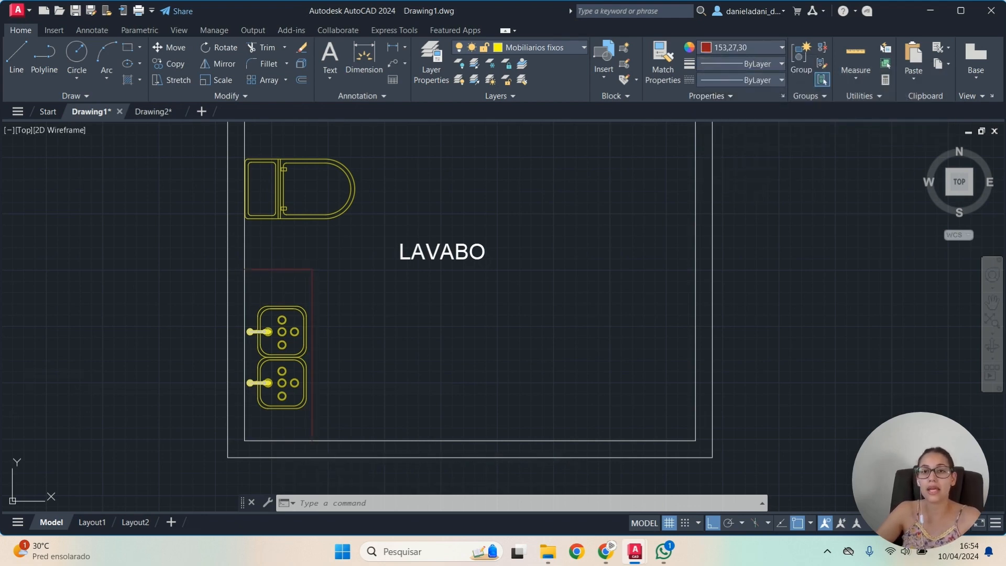
Review the linetype and lineweight options for the countertop outline without changing them.
{"action": "left_click", "coordinate": [755, 80]}
{"action": "left_click", "coordinate": [755, 80]}
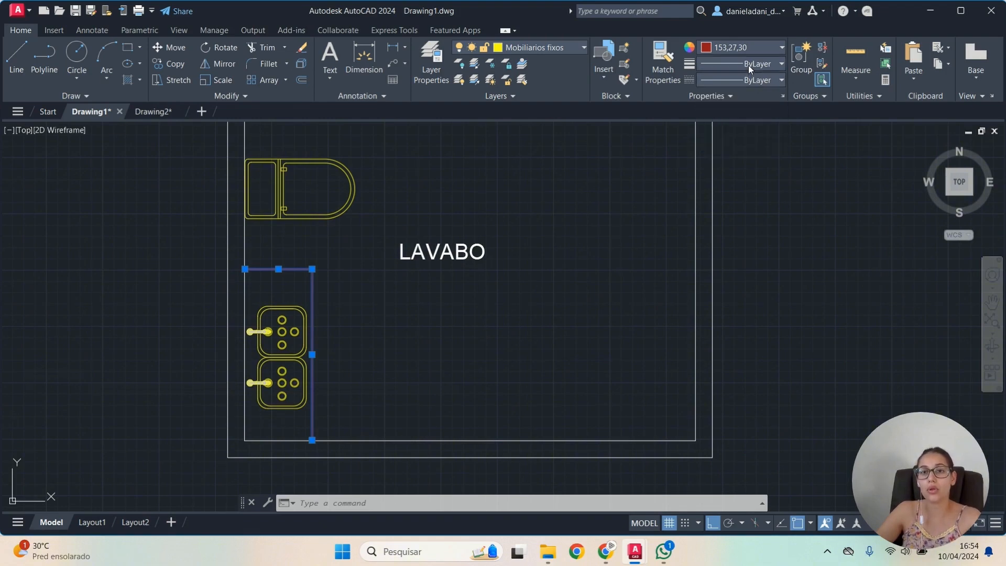
{"action": "left_click", "coordinate": [748, 64]}
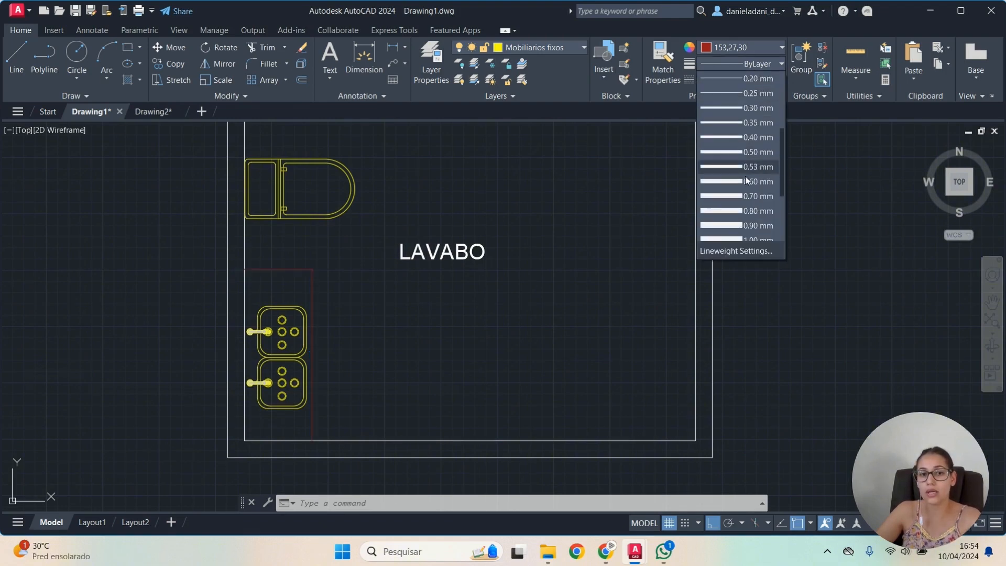
{"action": "left_click", "coordinate": [762, 64]}
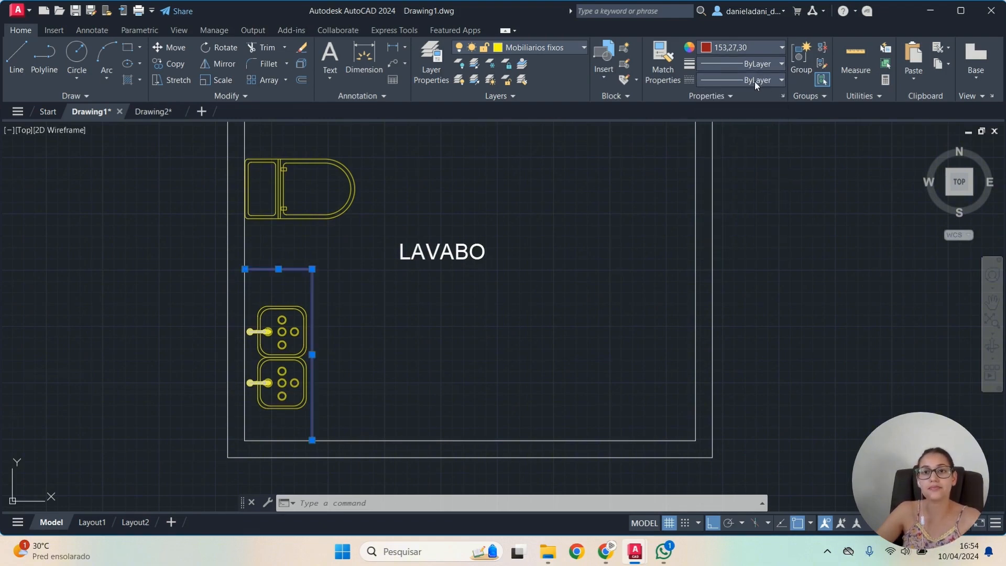
Set the countertop outline's linetype to Continuous and clear the selection.
{"action": "left_click", "coordinate": [755, 81]}
{"action": "left_click", "coordinate": [753, 124]}
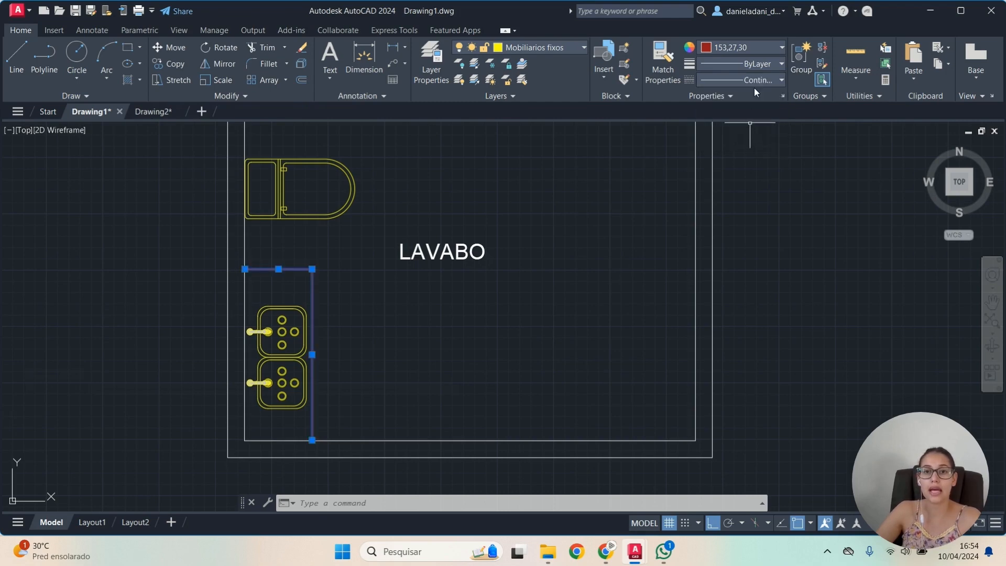
{"action": "left_click", "coordinate": [756, 80]}
{"action": "left_click", "coordinate": [747, 124]}
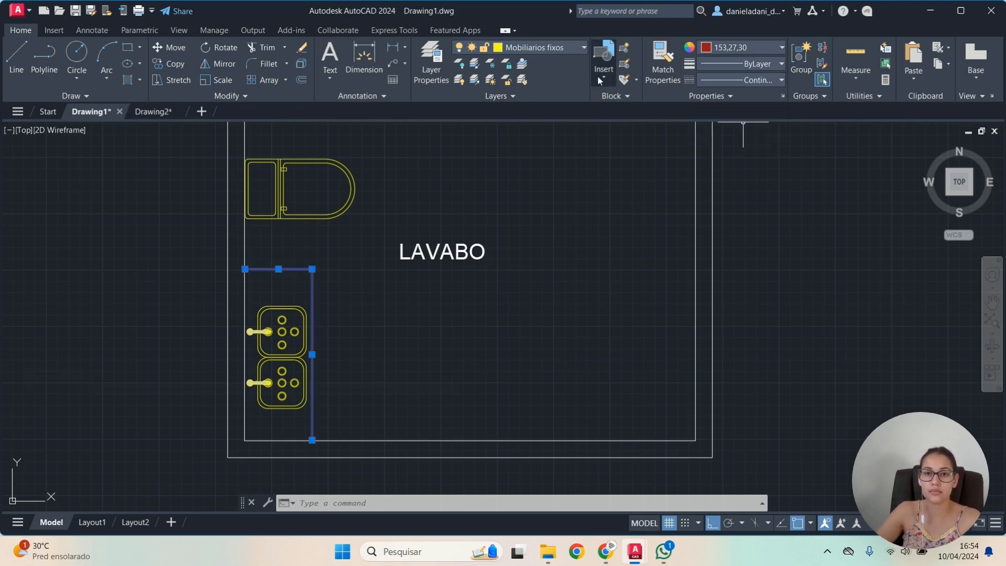
{"action": "left_click", "coordinate": [321, 273]}
{"action": "key", "text": "Escape"}
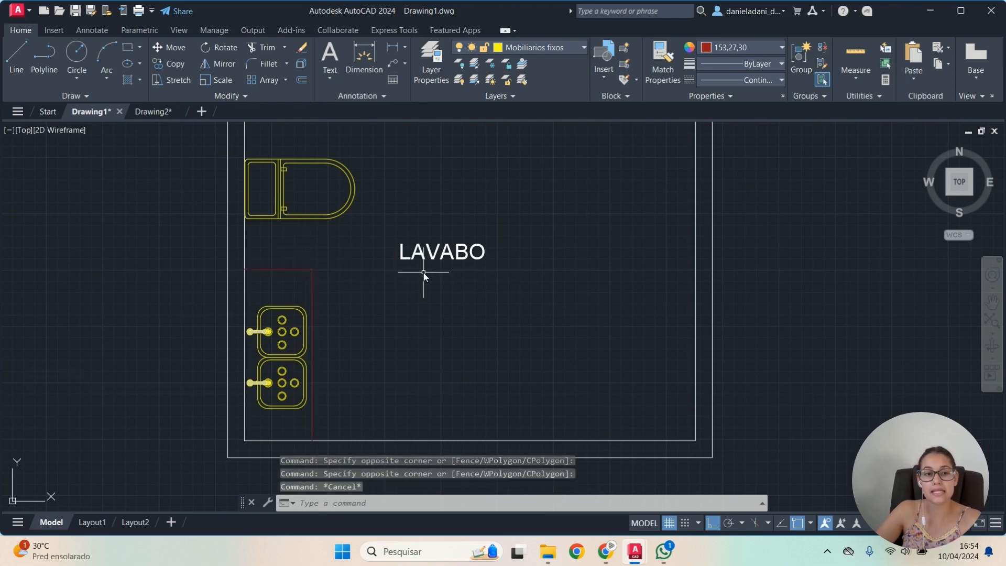
{"action": "middle_click_drag", "start_coordinate": [422, 272], "coordinate": [359, 292]}
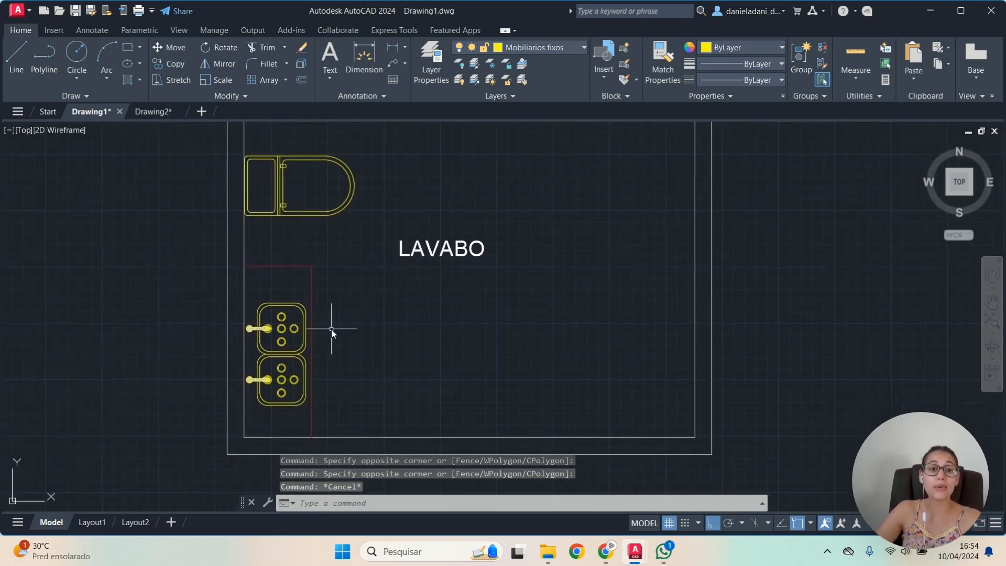
{"action": "middle_click_drag", "start_coordinate": [332, 330], "coordinate": [337, 348]}
{"action": "left_click", "coordinate": [317, 307]}
{"action": "left_click", "coordinate": [266, 269]}
{"action": "middle_click_drag", "start_coordinate": [266, 269], "coordinate": [211, 193]}
{"action": "scroll", "coordinate": [399, 238], "scroll_direction": "up", "scroll_amount": 3}
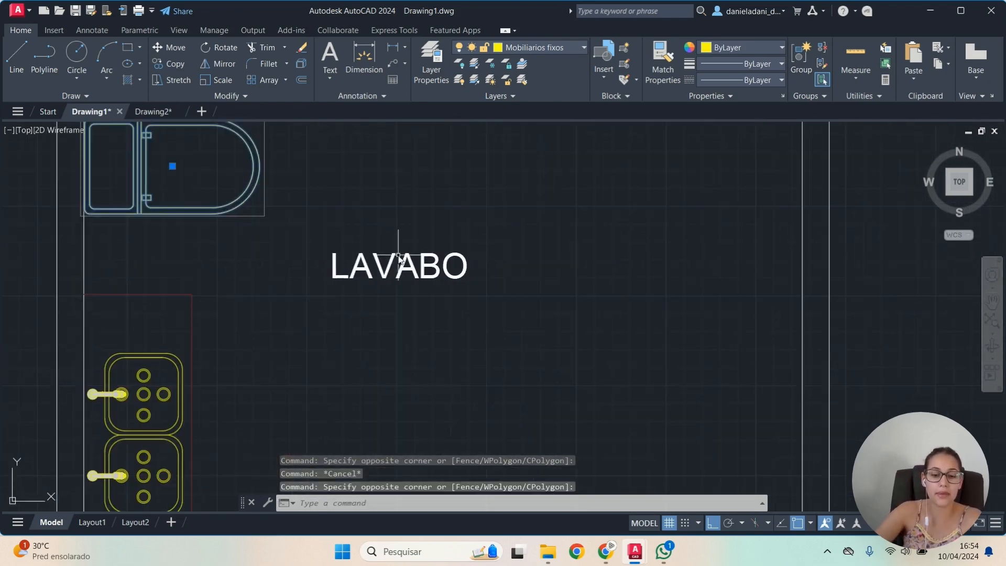
{"action": "type", "text": "mi"}
{"action": "key", "text": "Return"}
{"action": "scroll", "coordinate": [399, 260], "scroll_direction": "down", "scroll_amount": 2}
{"action": "left_click", "coordinate": [400, 342]}
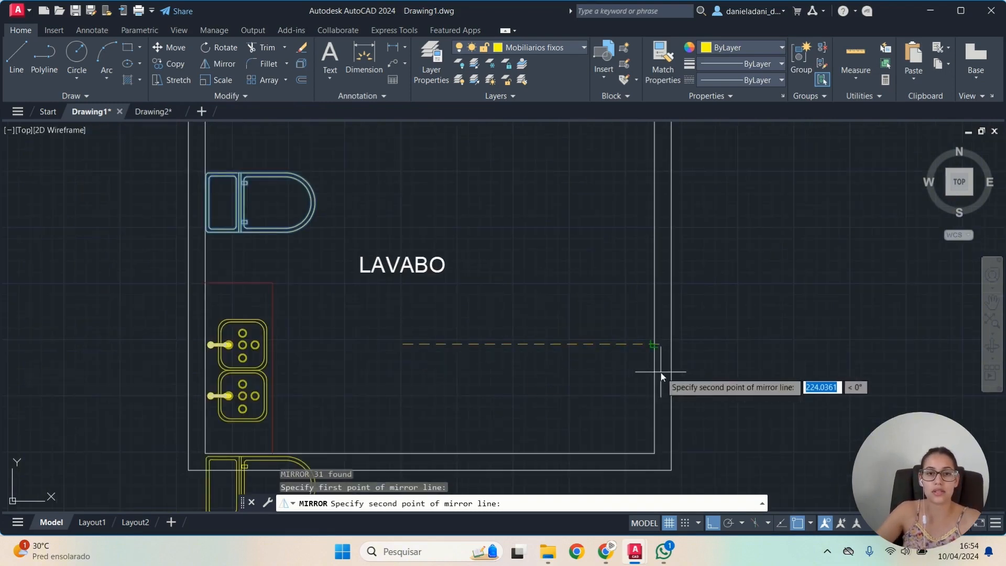
{"action": "middle_click_drag", "start_coordinate": [459, 343], "coordinate": [452, 305]}
{"action": "key", "text": "Escape"}
{"action": "left_click", "coordinate": [295, 200]}
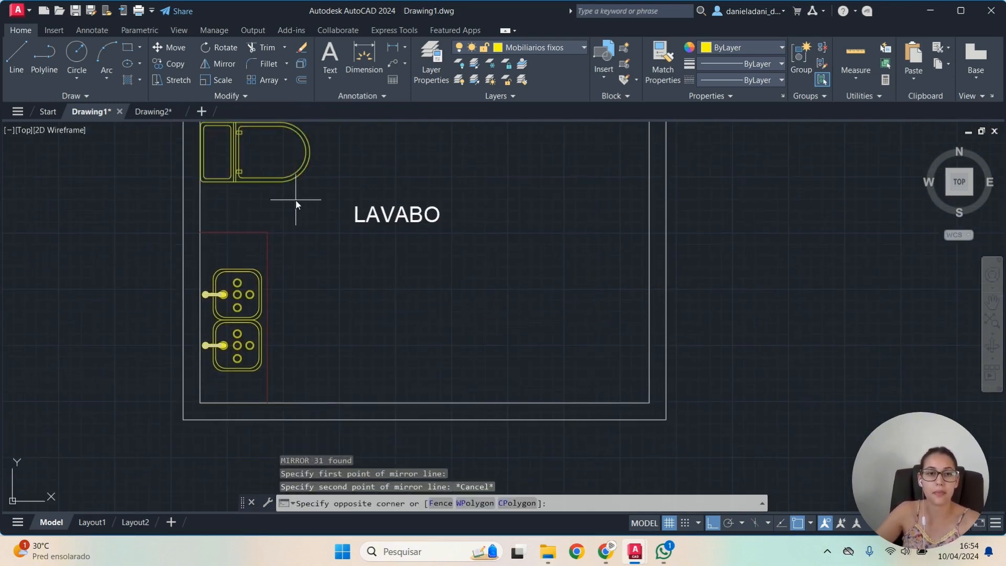
{"action": "left_click", "coordinate": [275, 175]}
{"action": "type", "text": "m"}
{"action": "key", "text": "Return"}
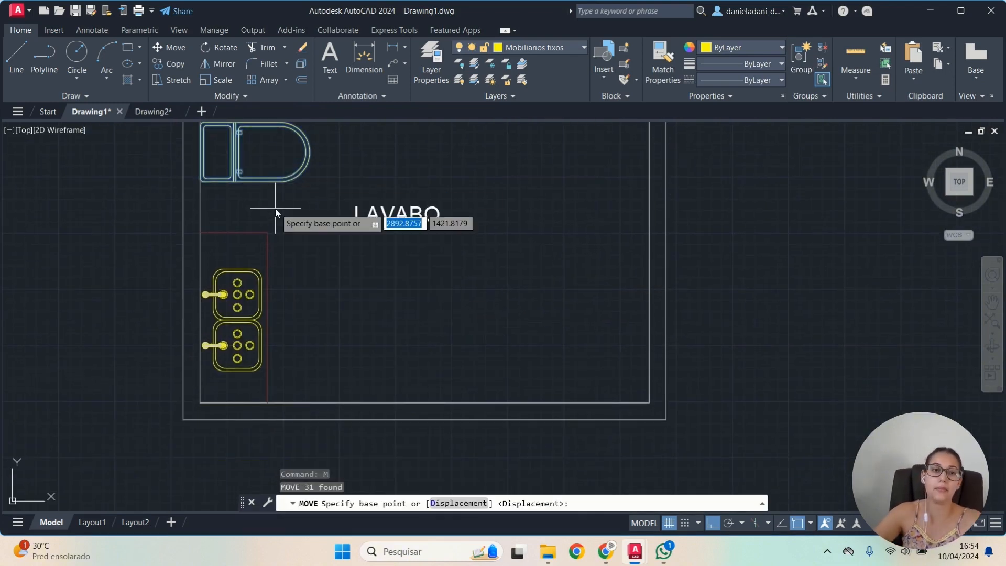
{"action": "key", "text": "Escape"}
Copy the toilet horizontally about 250 units towards the opposite side wall of the washroom.
{"action": "type", "text": "cp"}
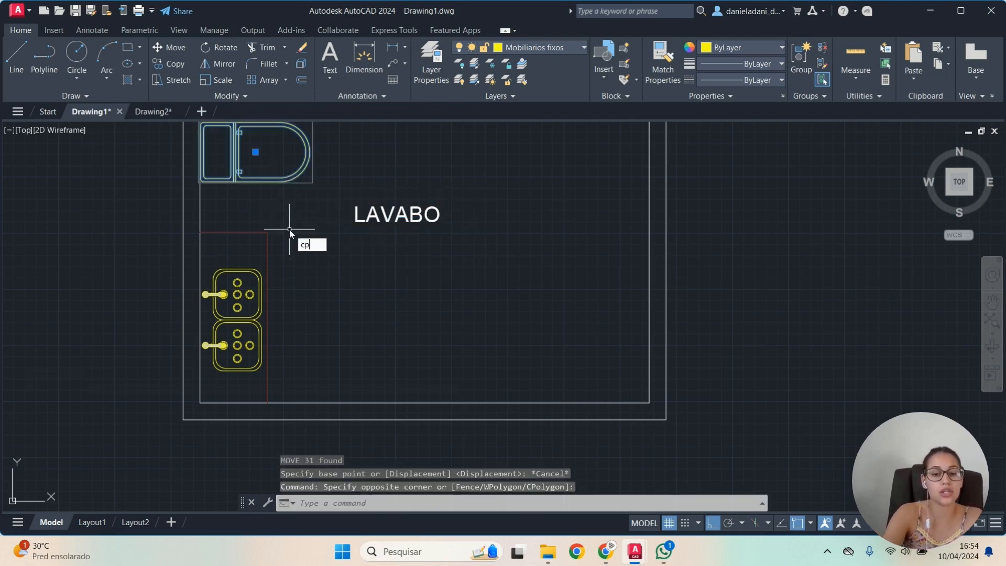
{"action": "key", "text": "Return"}
{"action": "left_click", "coordinate": [347, 321]}
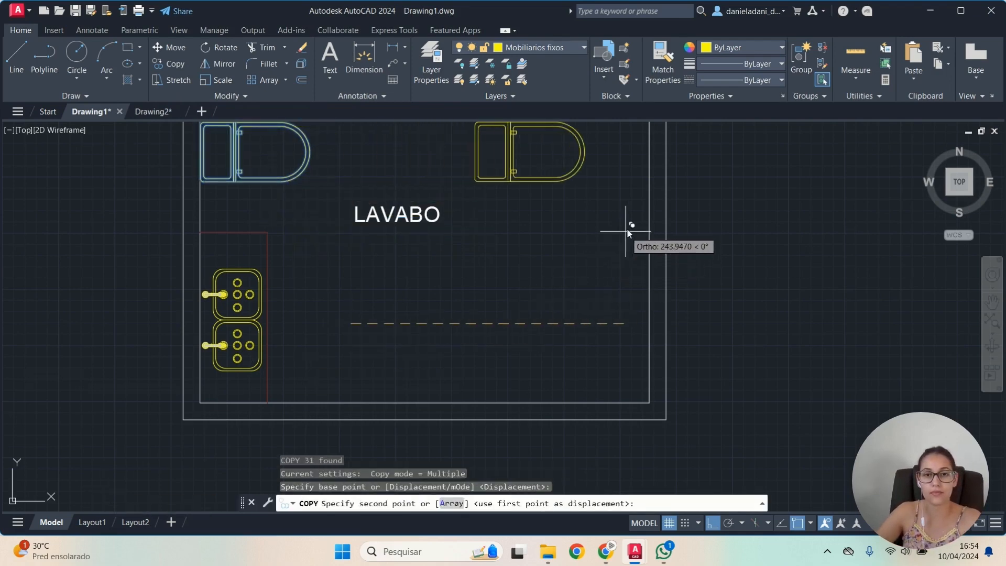
{"action": "left_click", "coordinate": [632, 209]}
{"action": "key", "text": "Escape"}
Assign the copied toilet to layer 0 and clear the selection.
{"action": "left_click", "coordinate": [541, 152]}
{"action": "left_click", "coordinate": [558, 177]}
{"action": "left_click", "coordinate": [542, 50]}
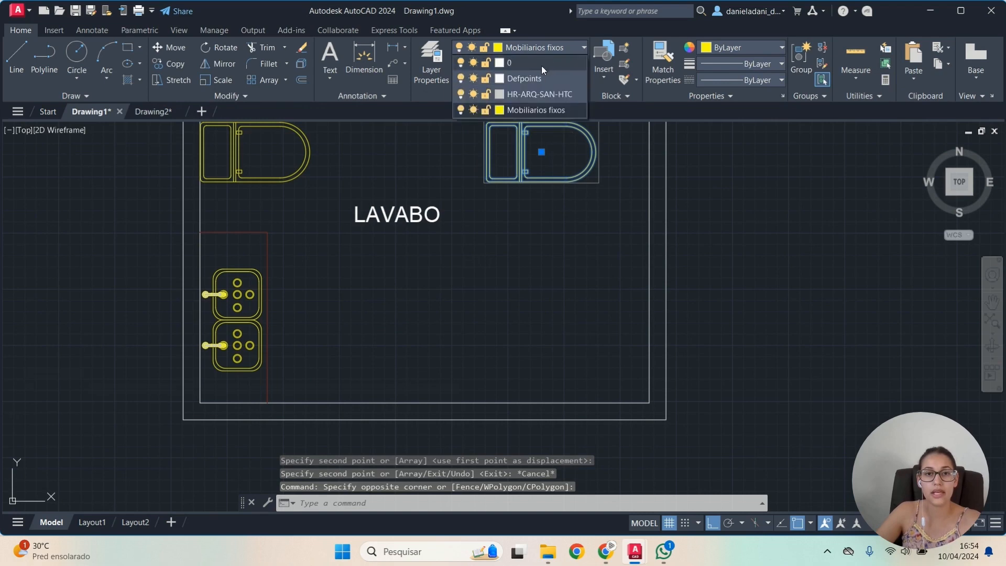
{"action": "left_click", "coordinate": [542, 65]}
{"action": "key", "text": "Escape"}
{"action": "middle_click_drag", "start_coordinate": [555, 200], "coordinate": [543, 274]}
{"action": "middle_click_drag", "start_coordinate": [520, 314], "coordinate": [512, 292]}
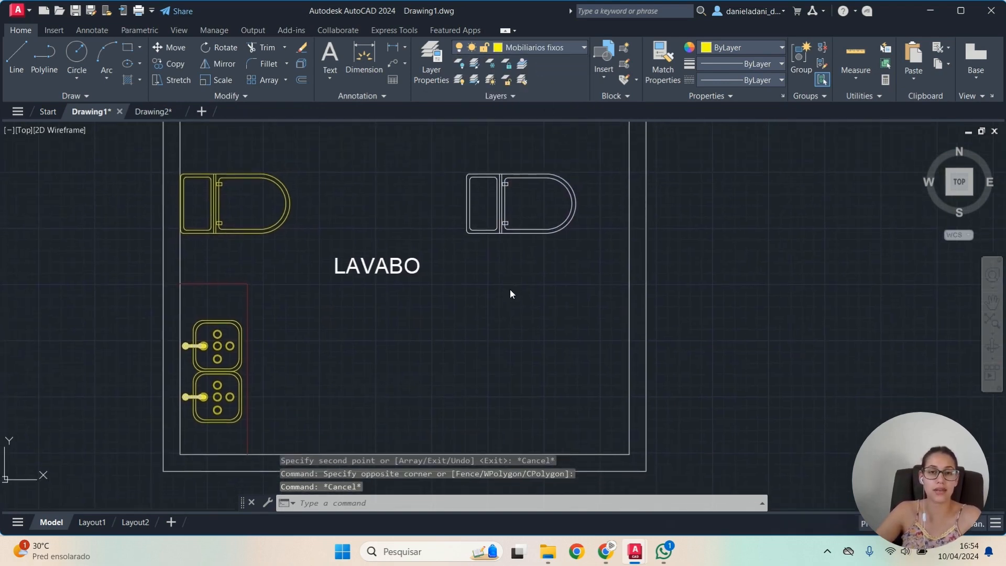
Select the copied toilet and the original toilet in turn to compare their layer assignments, clearing each selection.
{"action": "left_click", "coordinate": [490, 209]}
{"action": "left_click", "coordinate": [470, 199]}
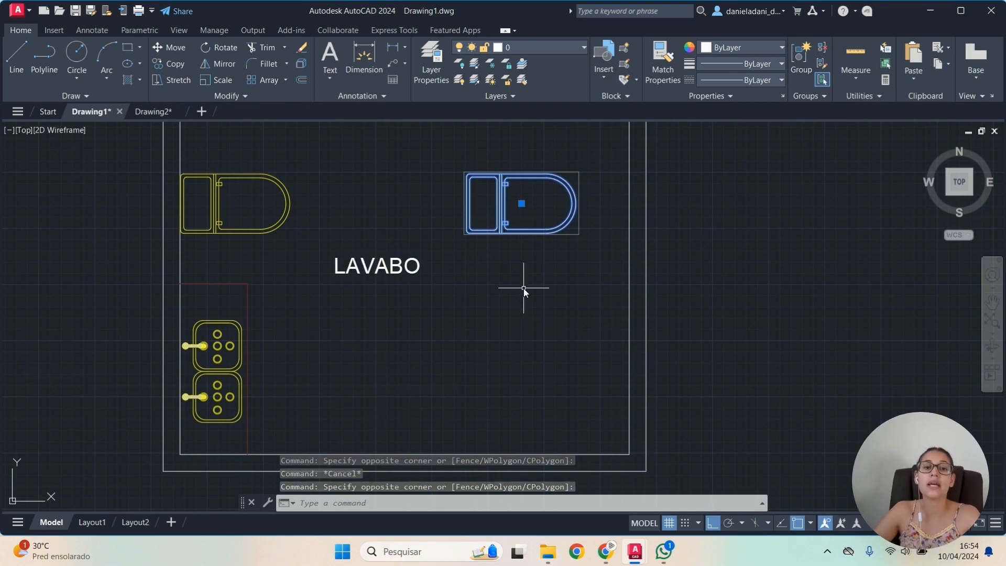
{"action": "key", "text": "Escape"}
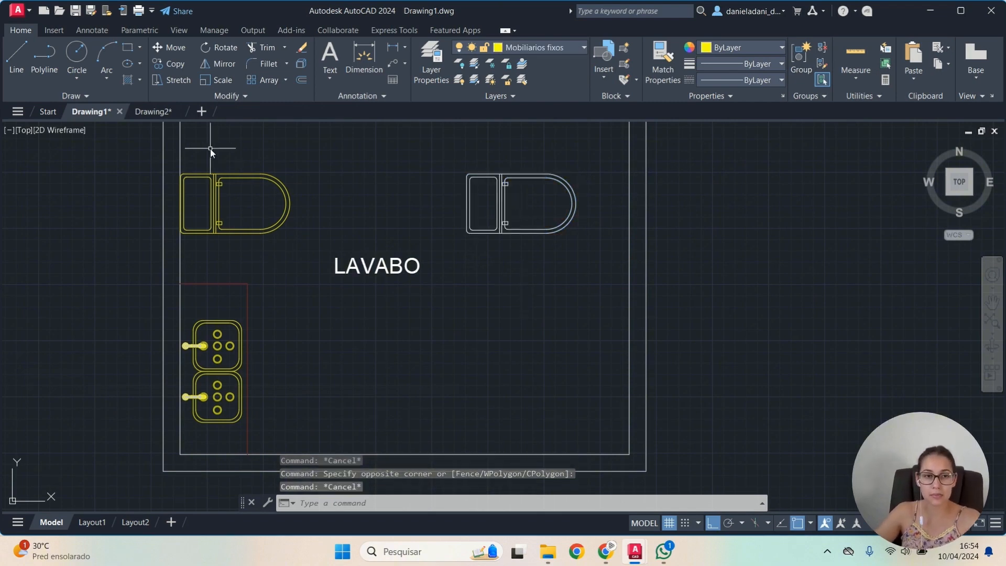
{"action": "left_click", "coordinate": [181, 167]}
{"action": "left_click", "coordinate": [285, 225]}
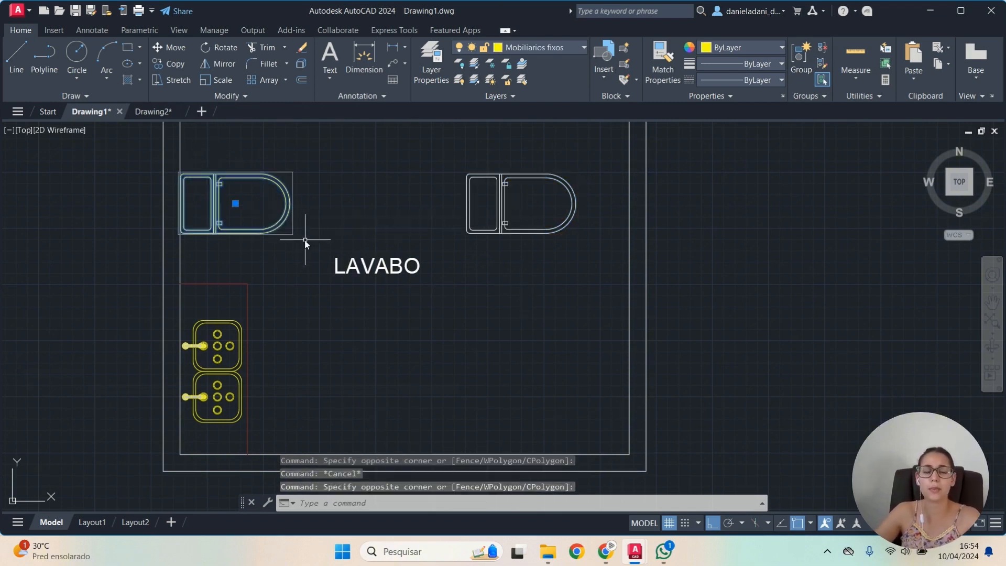
{"action": "key", "text": "Escape"}
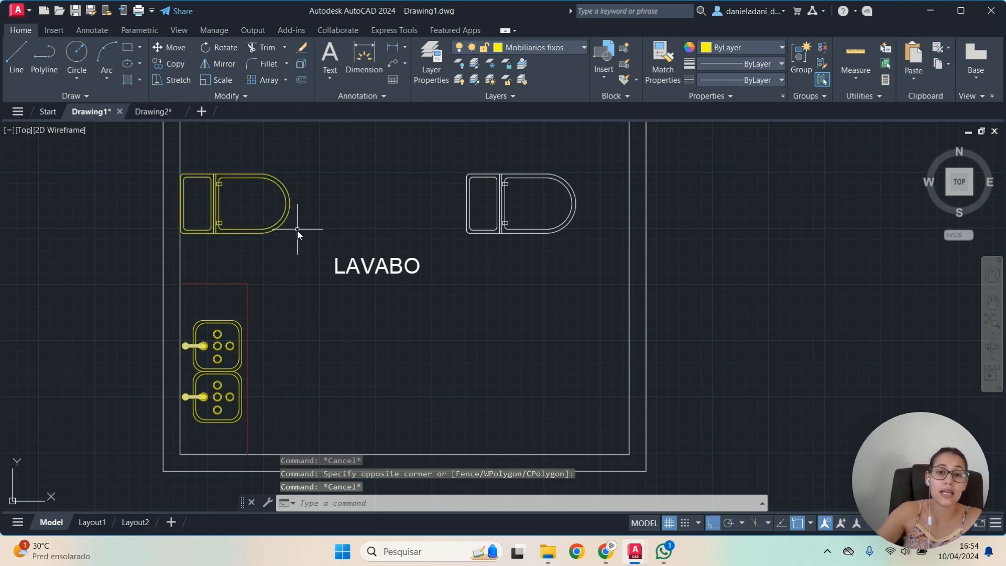
Match the properties of the original yellow toilet onto the whole copied toilet with Match Properties.
{"action": "type", "text": "MA"}
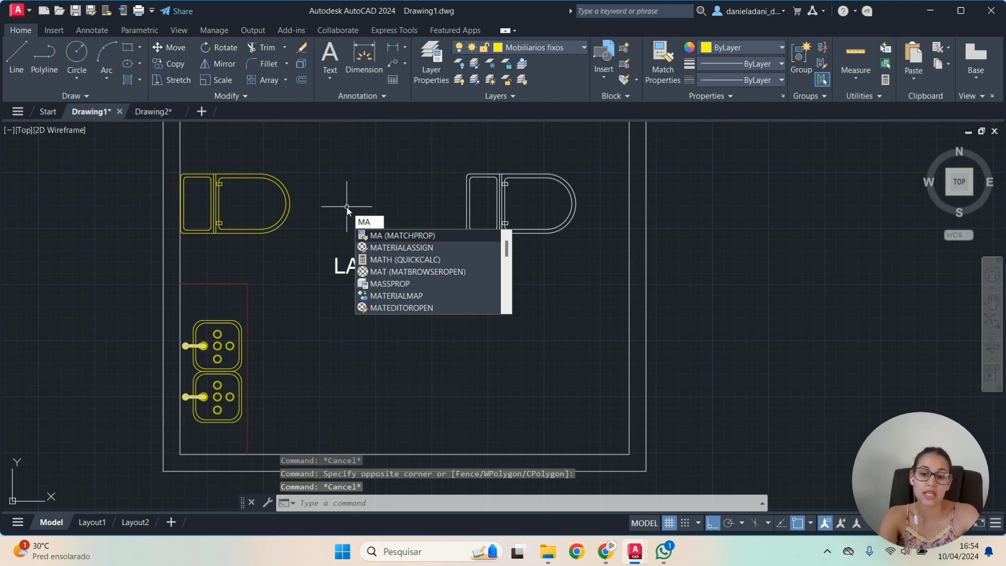
{"action": "key", "text": "Return"}
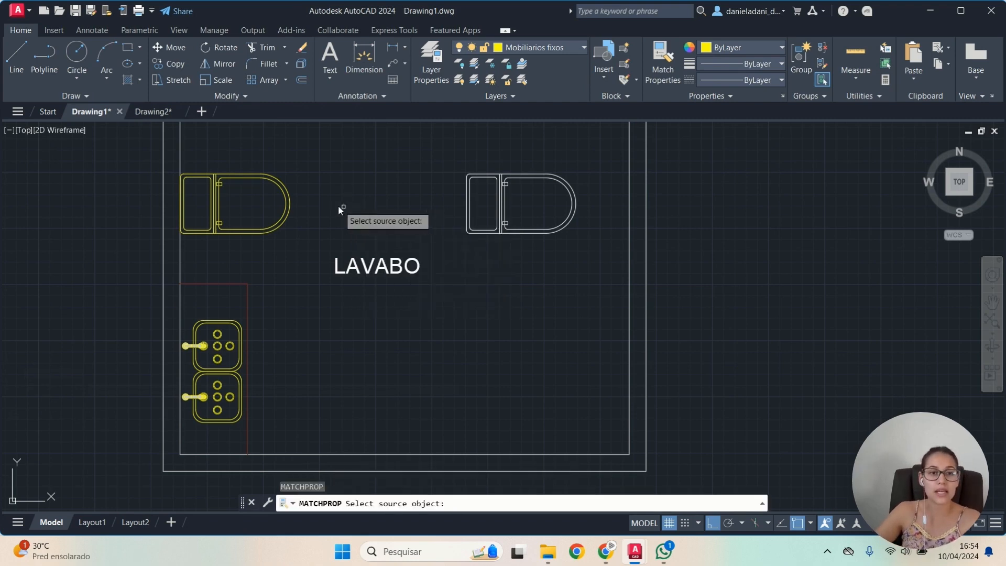
{"action": "left_click", "coordinate": [250, 179]}
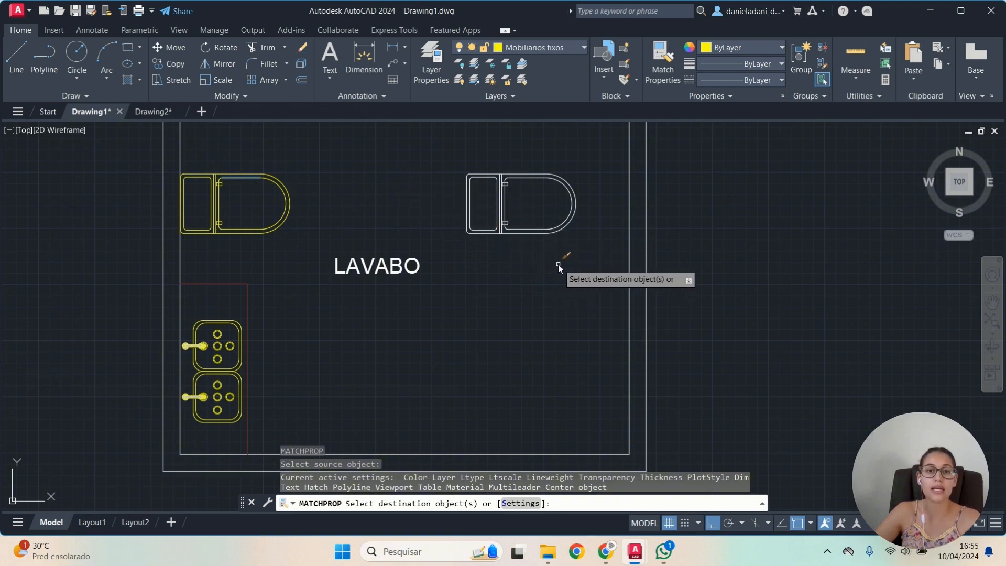
{"action": "left_click", "coordinate": [589, 254]}
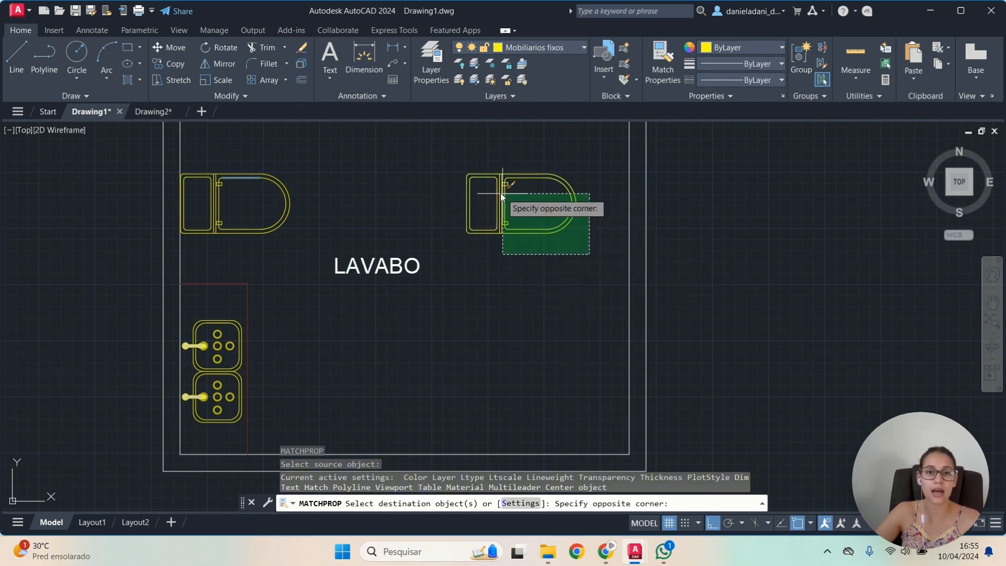
{"action": "left_click", "coordinate": [444, 163]}
{"action": "key", "text": "Escape"}
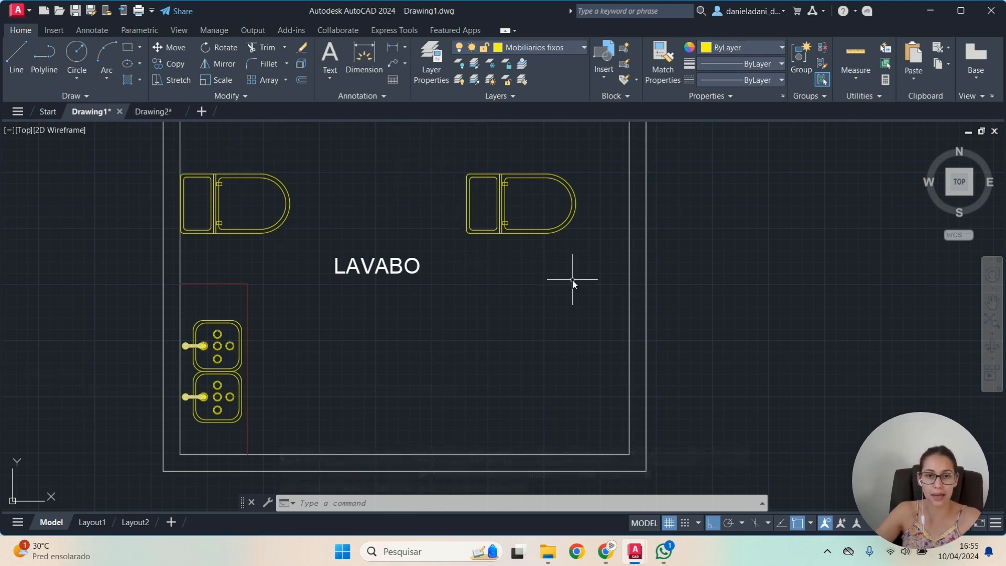
{"action": "scroll", "coordinate": [572, 283], "scroll_direction": "down", "scroll_amount": 4}
{"action": "scroll", "coordinate": [517, 285], "scroll_direction": "up", "scroll_amount": 2}
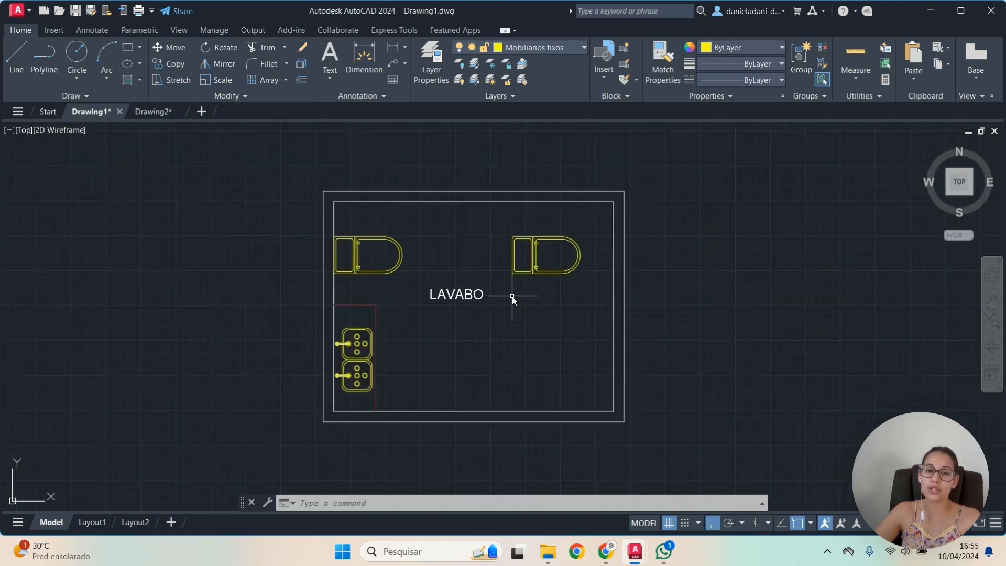
{"action": "scroll", "coordinate": [511, 297], "scroll_direction": "up", "scroll_amount": 2}
{"action": "scroll", "coordinate": [508, 301], "scroll_direction": "down", "scroll_amount": 2}
{"action": "middle_click_drag", "start_coordinate": [508, 303], "coordinate": [487, 294]}
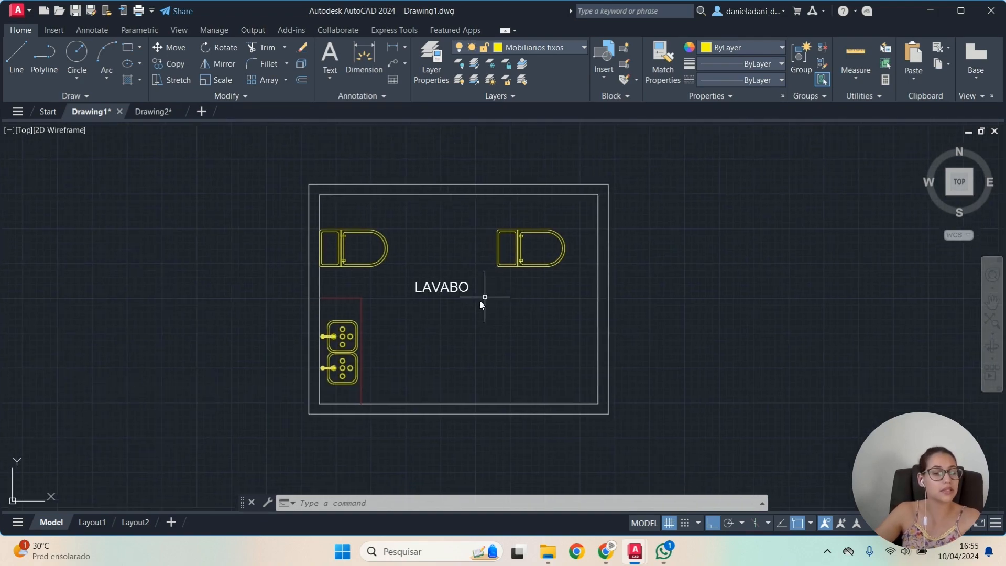